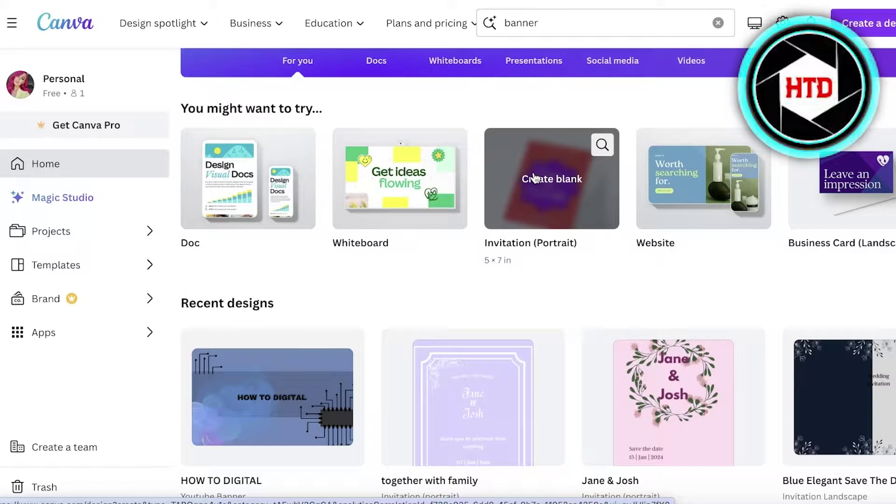
- Scroll the home page back up to the 'What will you design today?' banner
{"action": "scroll", "coordinate": [519, 209], "scroll_direction": "up", "scroll_amount": 3}
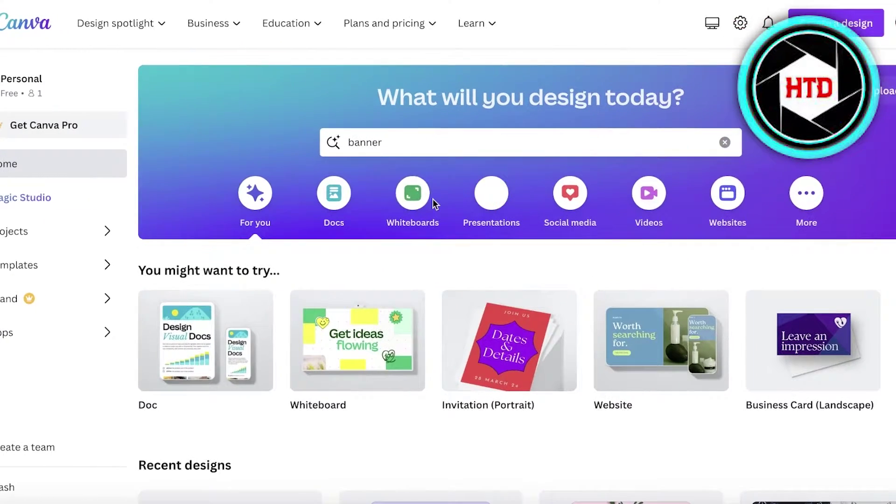
- Replace the old 'banner' query with a search for 'flyer' templates
{"action": "left_click", "coordinate": [673, 141]}
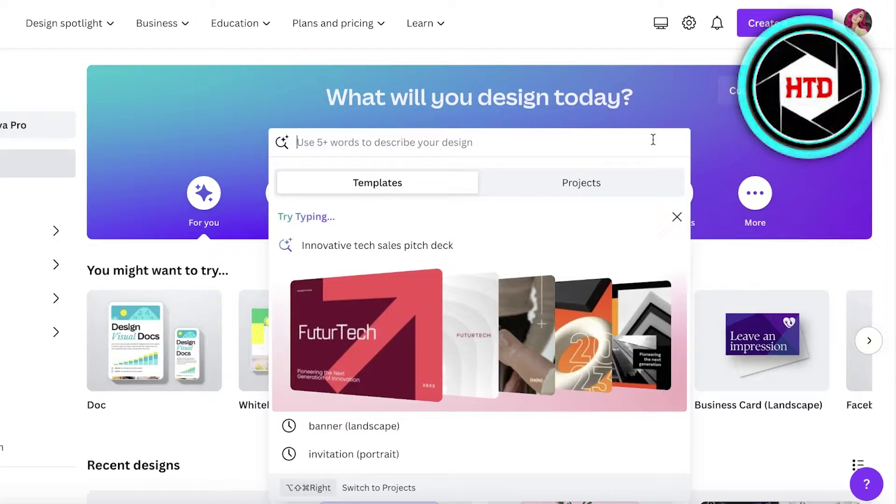
{"action": "type", "text": "fly"}
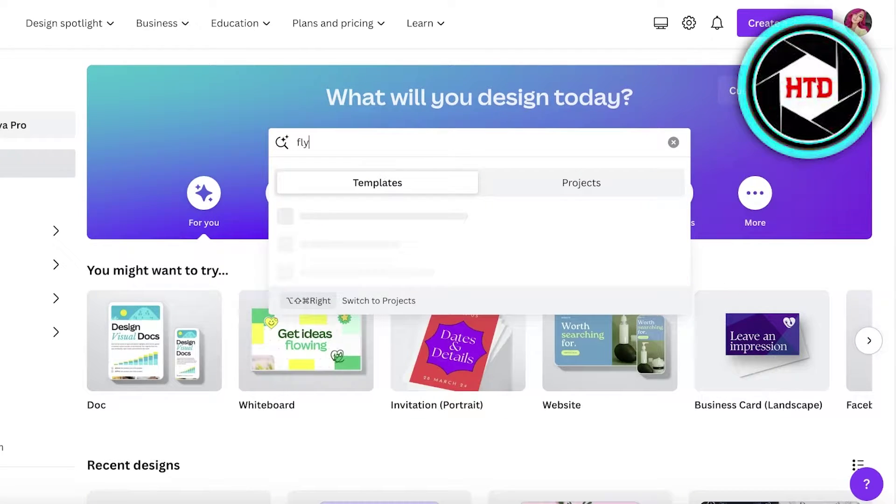
{"action": "key", "text": "Return"}
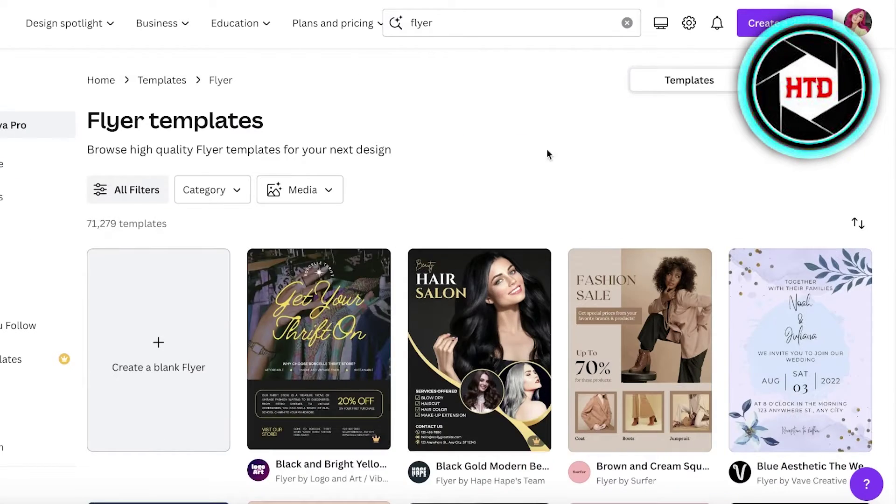
- Browse the 71,279 Flyer template results, then bring back the search suggestions
{"action": "scroll", "coordinate": [584, 178], "scroll_direction": "down", "scroll_amount": 6}
{"action": "scroll", "coordinate": [630, 213], "scroll_direction": "up", "scroll_amount": 4}
{"action": "scroll", "coordinate": [592, 228], "scroll_direction": "down", "scroll_amount": 12}
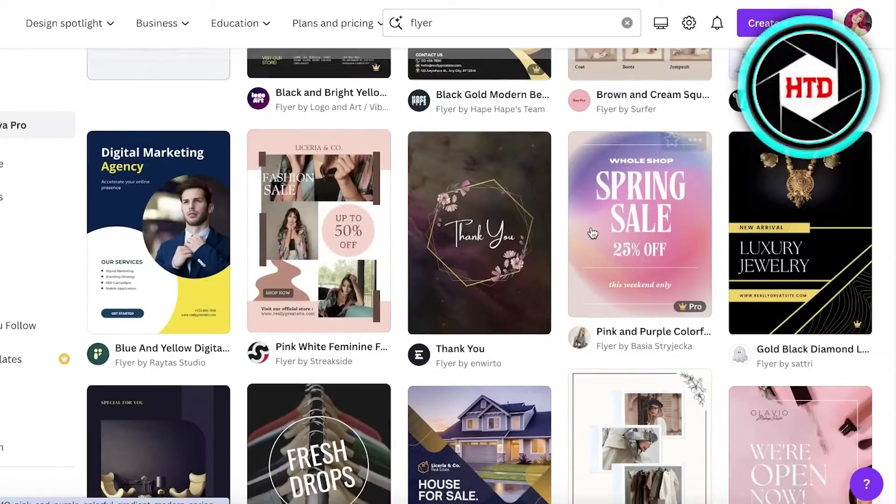
{"action": "scroll", "coordinate": [592, 227], "scroll_direction": "up", "scroll_amount": 7}
{"action": "scroll", "coordinate": [593, 231], "scroll_direction": "down", "scroll_amount": 6}
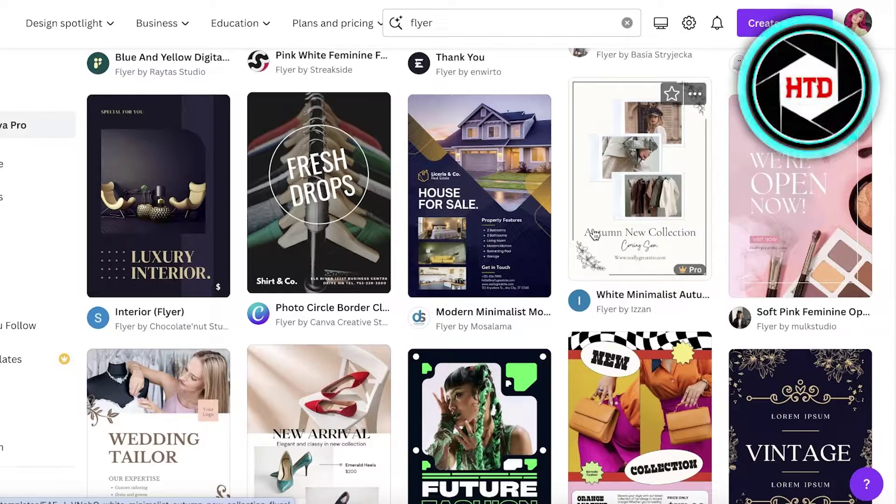
{"action": "scroll", "coordinate": [595, 234], "scroll_direction": "up", "scroll_amount": 8}
{"action": "scroll", "coordinate": [595, 235], "scroll_direction": "down", "scroll_amount": 8}
{"action": "scroll", "coordinate": [594, 234], "scroll_direction": "down", "scroll_amount": 4}
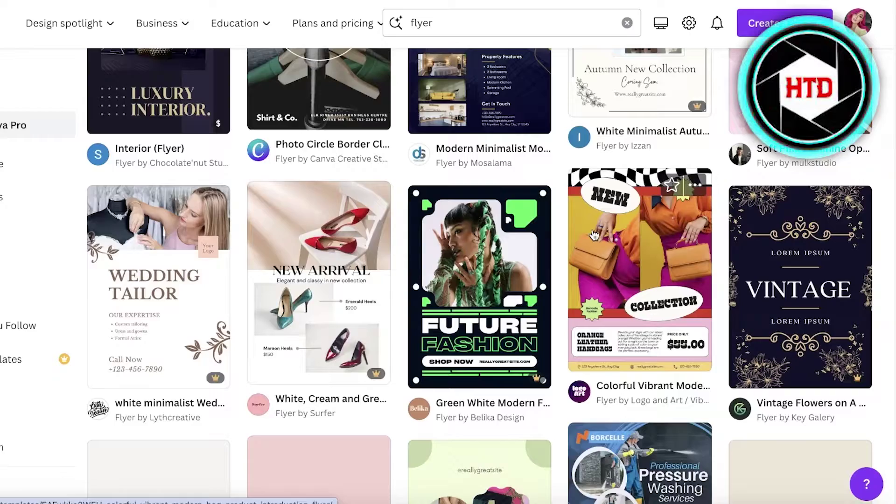
{"action": "scroll", "coordinate": [593, 236], "scroll_direction": "down", "scroll_amount": 8}
{"action": "scroll", "coordinate": [592, 236], "scroll_direction": "down", "scroll_amount": 6}
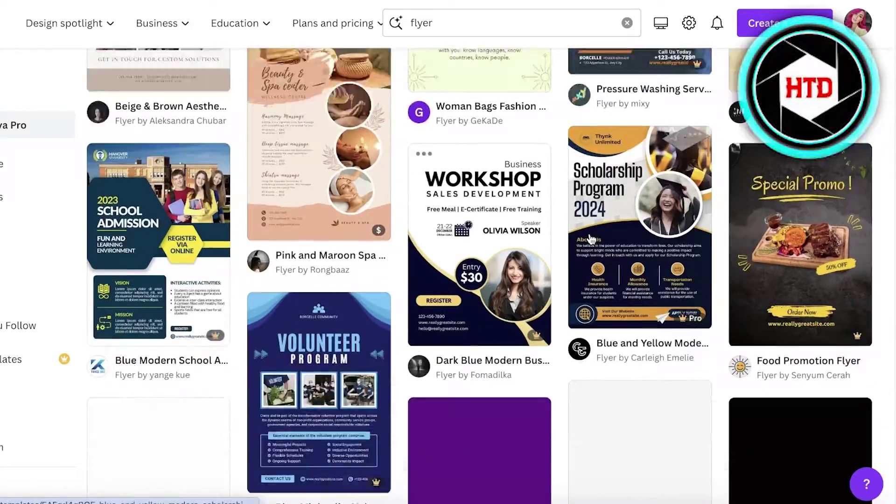
{"action": "scroll", "coordinate": [542, 294], "scroll_direction": "down", "scroll_amount": 5}
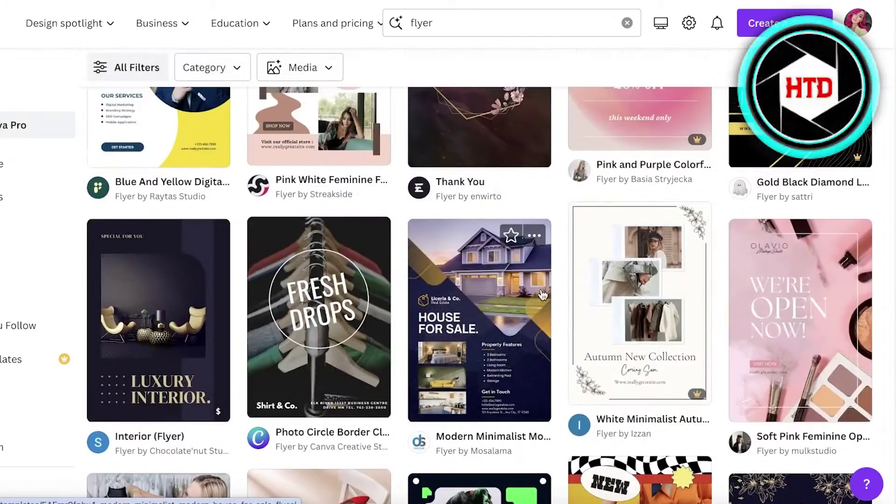
{"action": "scroll", "coordinate": [576, 233], "scroll_direction": "up", "scroll_amount": 20}
{"action": "left_click", "coordinate": [558, 25]}
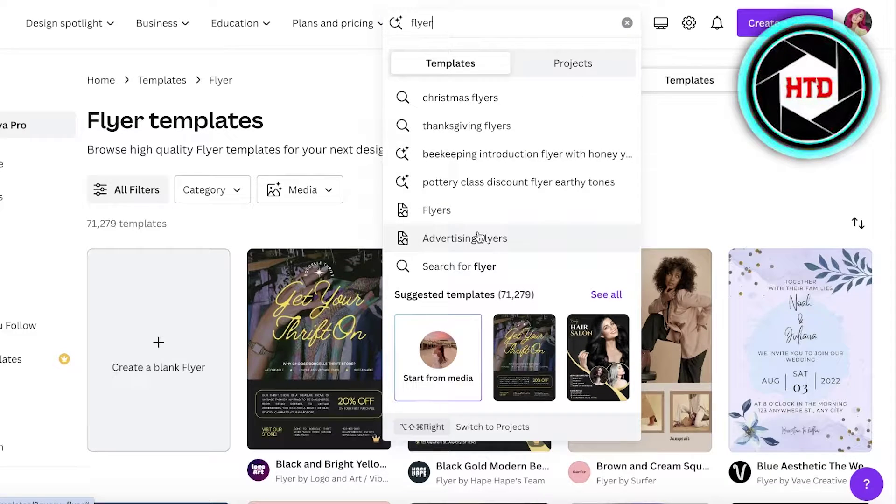
- Open the Advertising Flyers collection and scroll through its 5,885 templates
{"action": "left_click", "coordinate": [480, 237]}
{"action": "scroll", "coordinate": [477, 233], "scroll_direction": "down", "scroll_amount": 10}
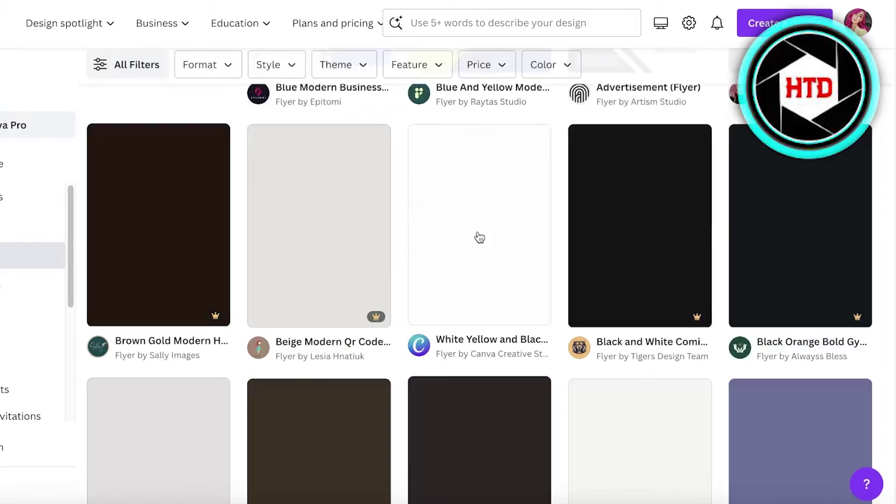
{"action": "scroll", "coordinate": [477, 233], "scroll_direction": "up", "scroll_amount": 5}
{"action": "scroll", "coordinate": [477, 234], "scroll_direction": "up", "scroll_amount": 2}
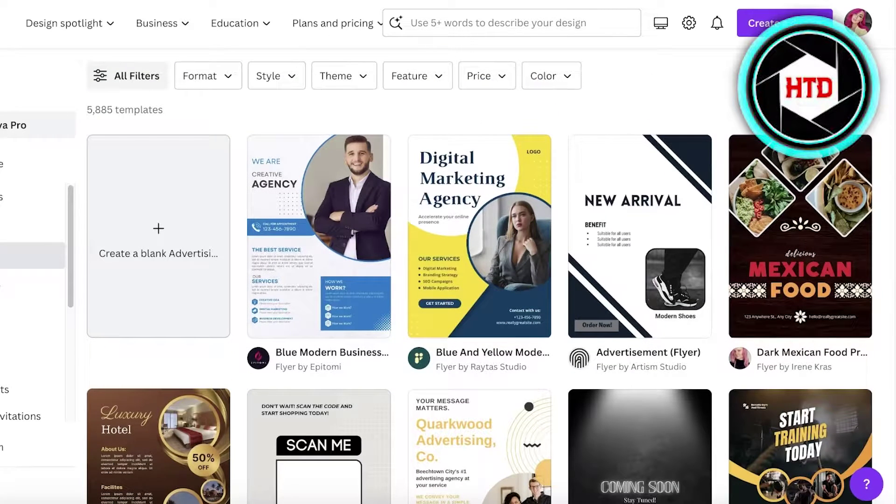
{"action": "scroll", "coordinate": [554, 360], "scroll_direction": "down", "scroll_amount": 10}
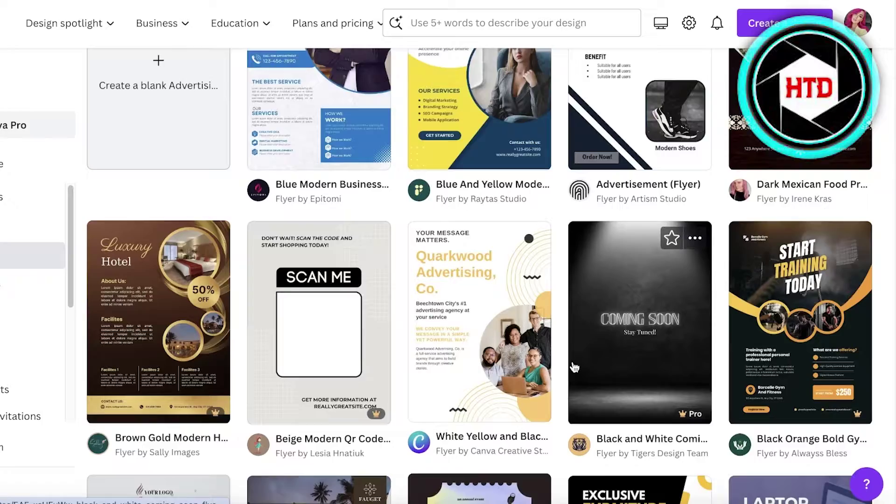
{"action": "scroll", "coordinate": [366, 313], "scroll_direction": "up", "scroll_amount": 1}
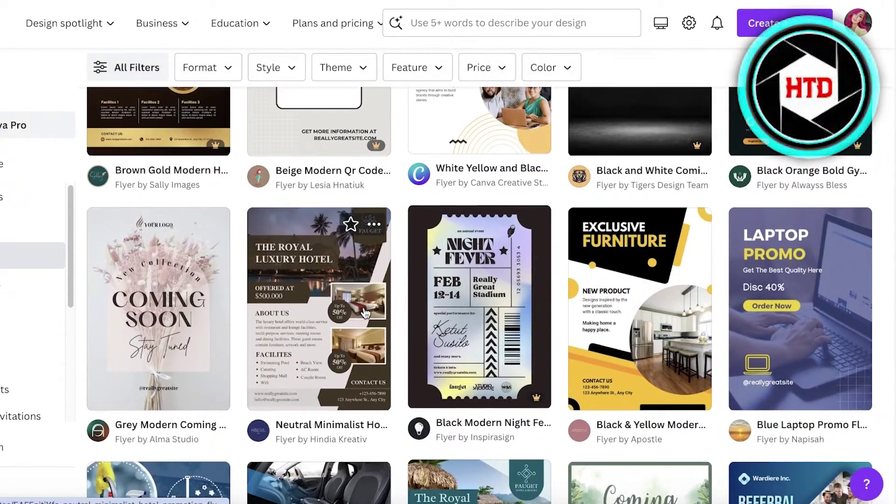
{"action": "scroll", "coordinate": [365, 313], "scroll_direction": "up", "scroll_amount": 10}
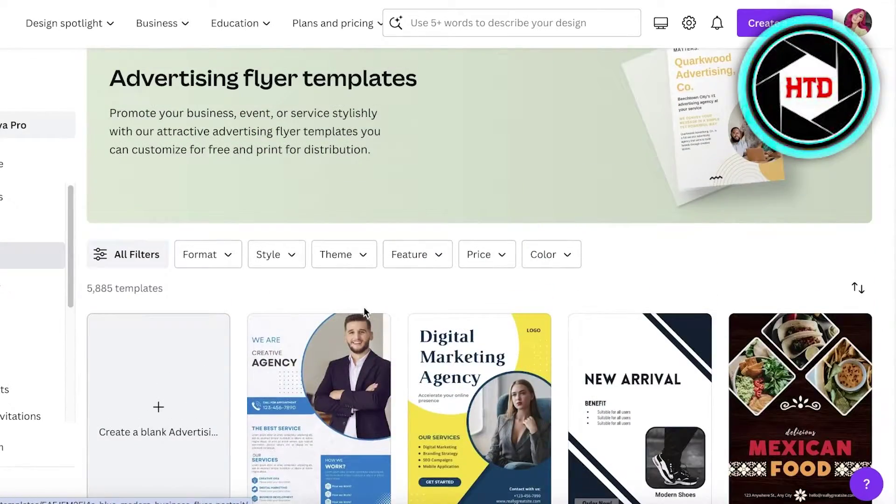
{"action": "scroll", "coordinate": [365, 313], "scroll_direction": "down", "scroll_amount": 3}
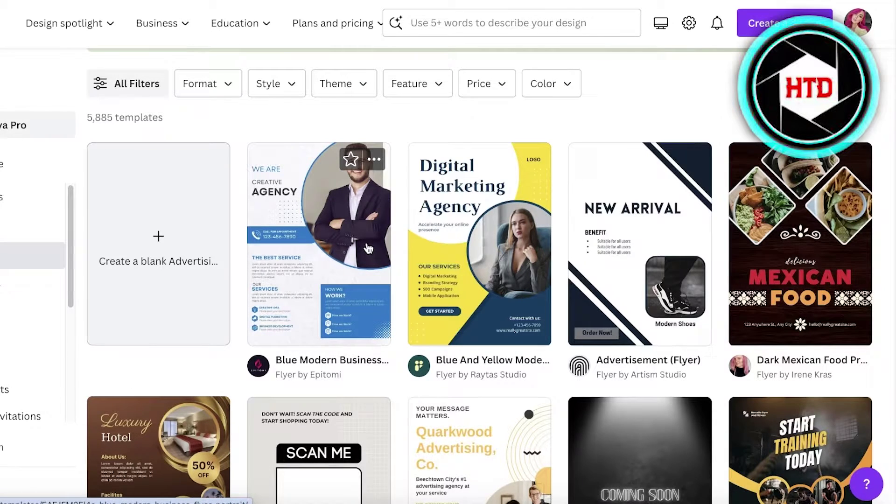
{"action": "scroll", "coordinate": [601, 249], "scroll_direction": "down", "scroll_amount": 10}
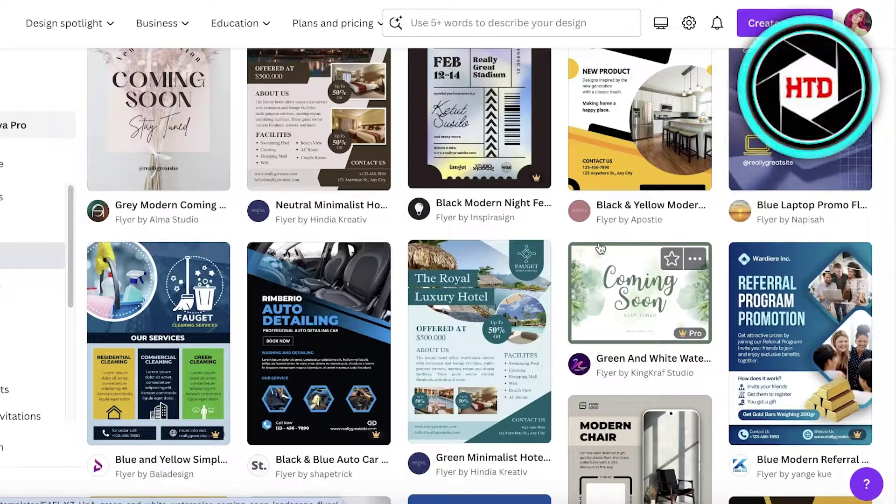
{"action": "scroll", "coordinate": [600, 249], "scroll_direction": "down", "scroll_amount": 10}
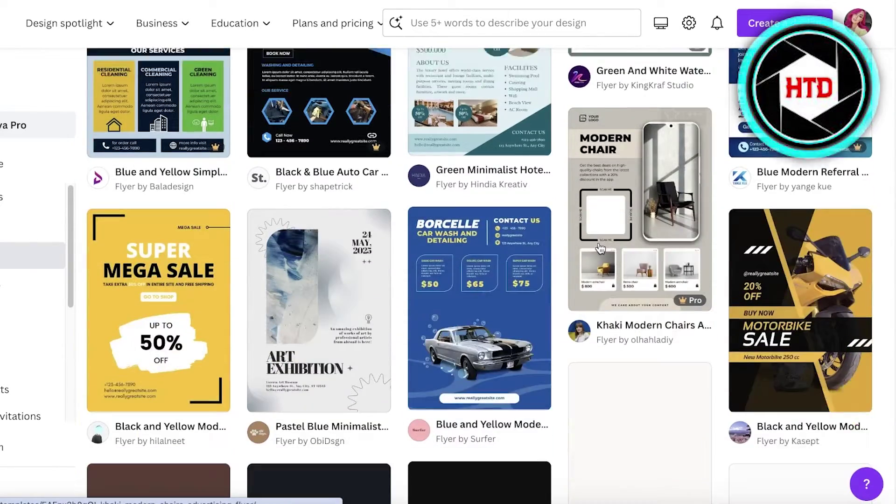
{"action": "scroll", "coordinate": [600, 249], "scroll_direction": "down", "scroll_amount": 4}
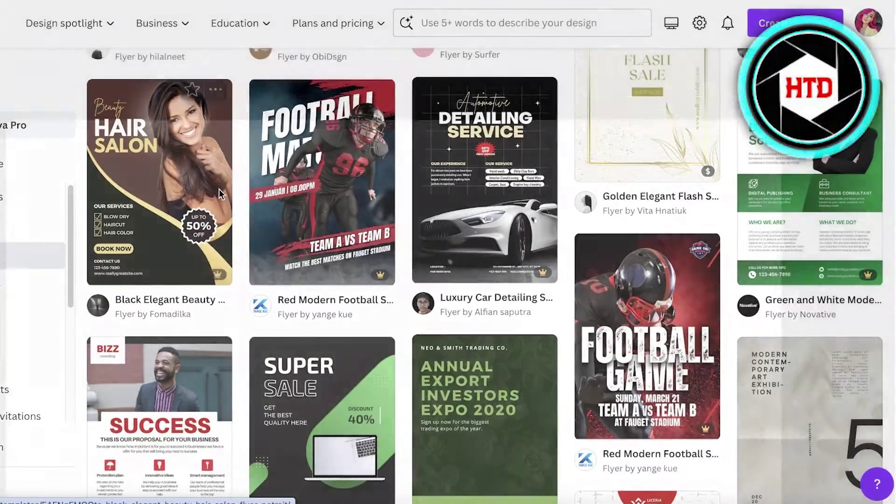
{"action": "left_click", "coordinate": [219, 192]}
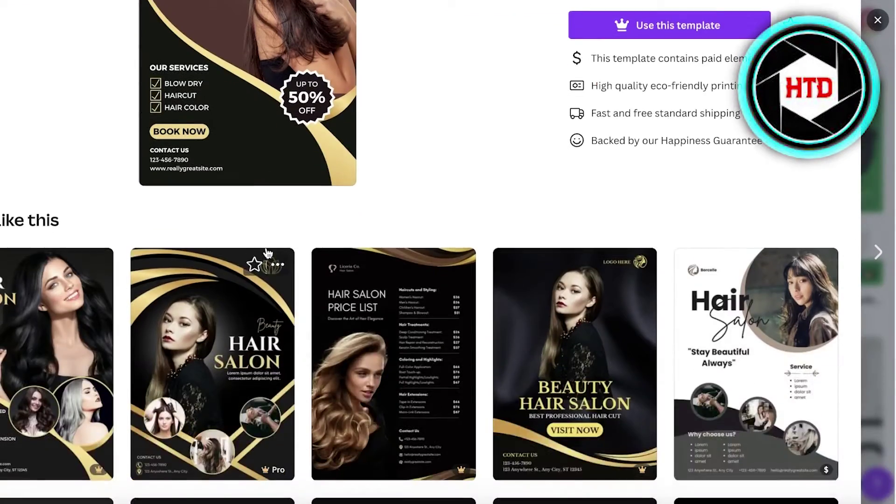
{"action": "scroll", "coordinate": [267, 252], "scroll_direction": "down", "scroll_amount": 6}
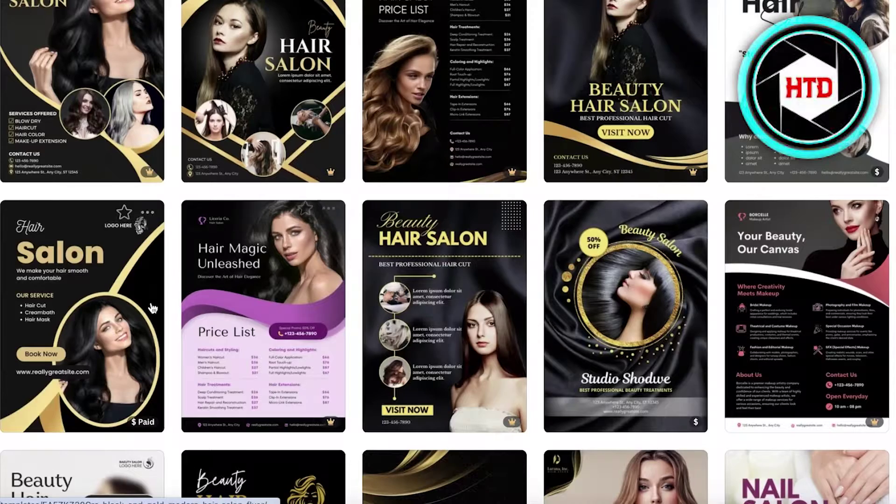
{"action": "scroll", "coordinate": [156, 304], "scroll_direction": "up", "scroll_amount": 2}
{"action": "scroll", "coordinate": [609, 237], "scroll_direction": "down", "scroll_amount": 6}
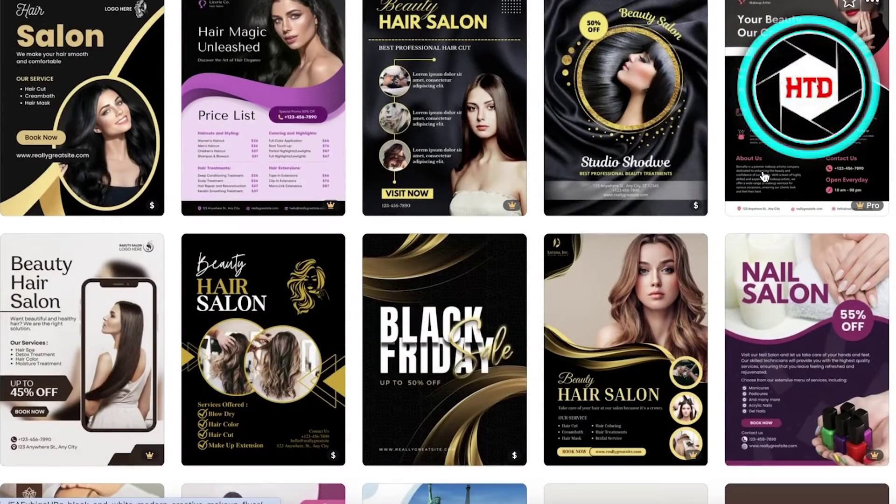
{"action": "scroll", "coordinate": [433, 258], "scroll_direction": "down", "scroll_amount": 8}
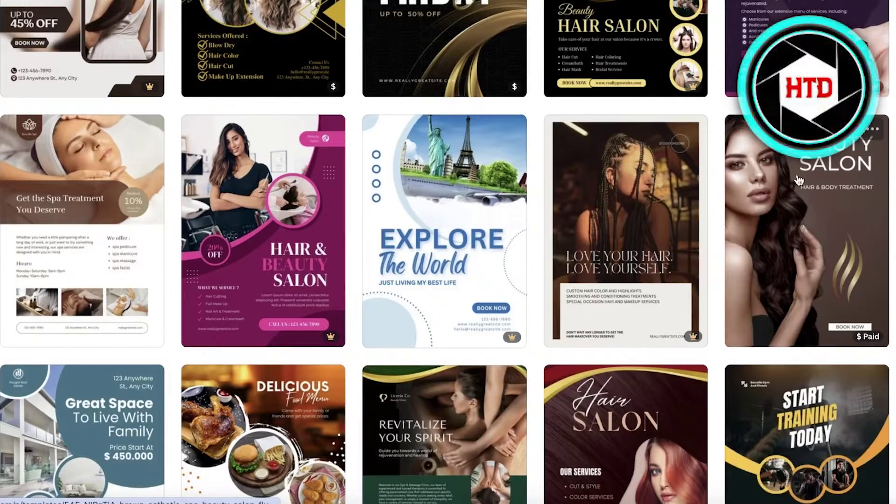
{"action": "scroll", "coordinate": [889, 178], "scroll_direction": "up", "scroll_amount": 9}
{"action": "scroll", "coordinate": [736, 224], "scroll_direction": "up", "scroll_amount": 1}
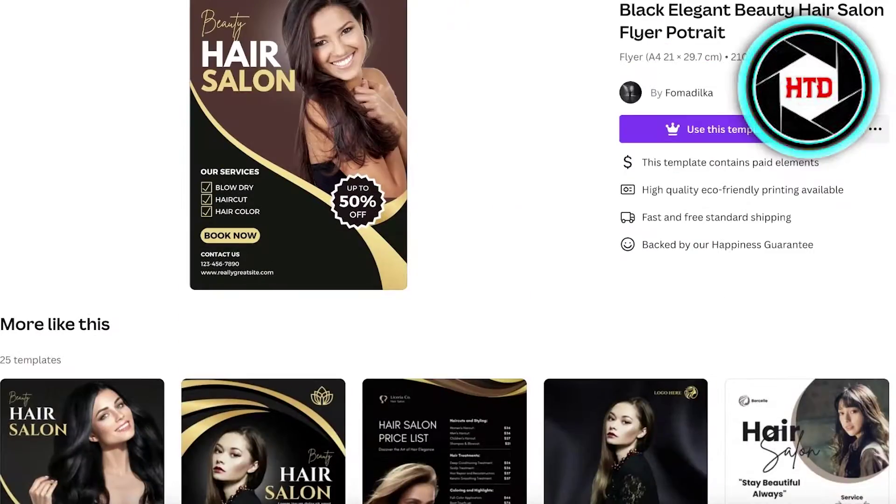
{"action": "scroll", "coordinate": [490, 90], "scroll_direction": "up", "scroll_amount": 1}
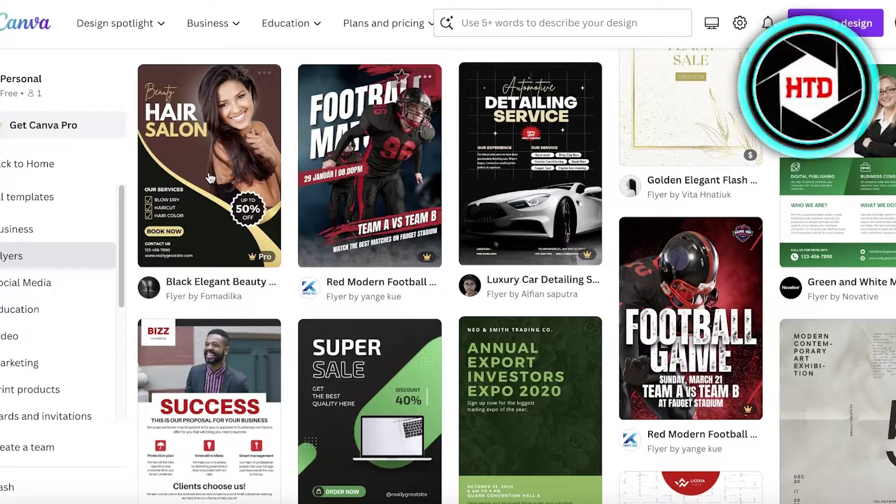
{"action": "right_click", "coordinate": [208, 167]}
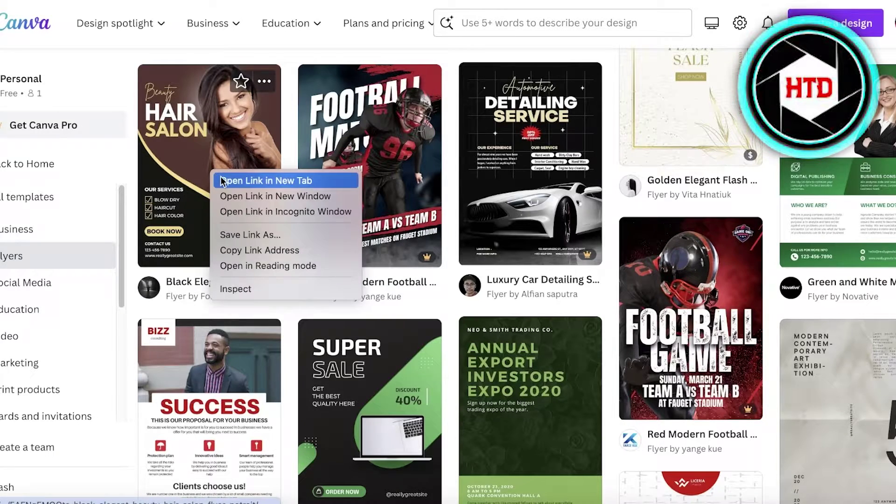
- Open the hair salon template in a new tab and search Elements for 'background'
{"action": "left_click", "coordinate": [257, 180]}
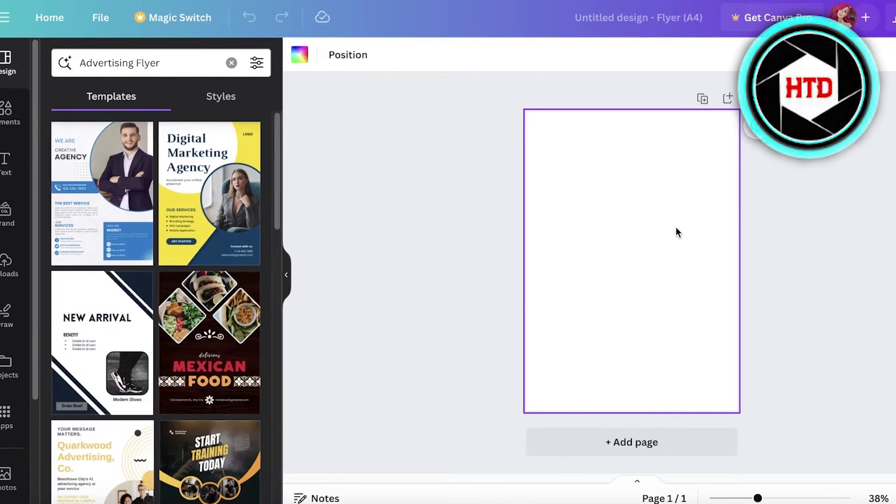
{"action": "left_click", "coordinate": [28, 119]}
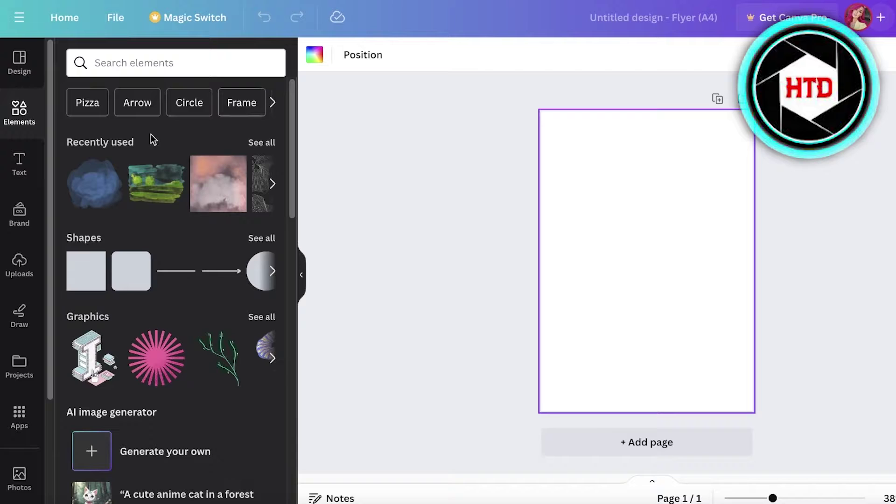
{"action": "left_click", "coordinate": [158, 60]}
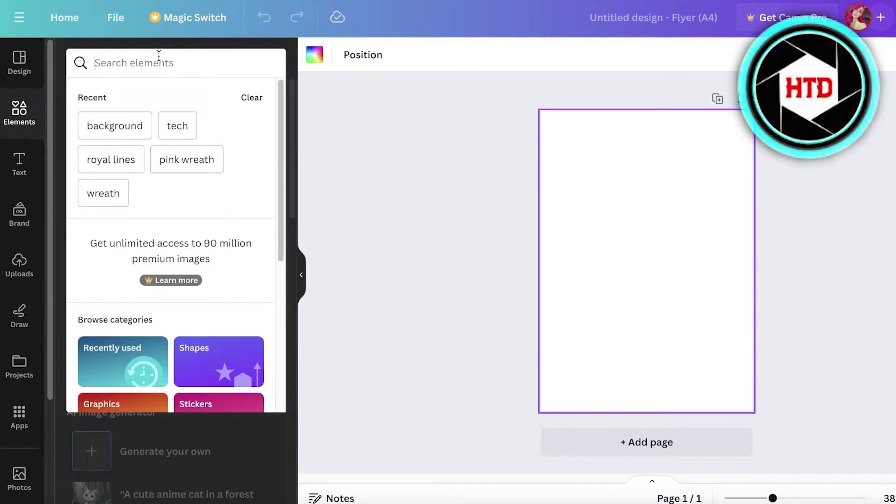
{"action": "type", "text": "backgrou"}
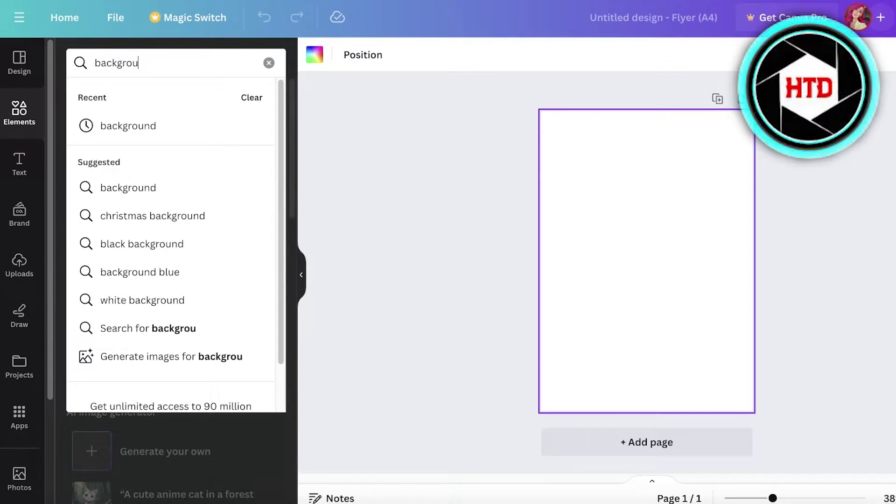
{"action": "type", "text": "nd"}
{"action": "key", "text": "Return"}
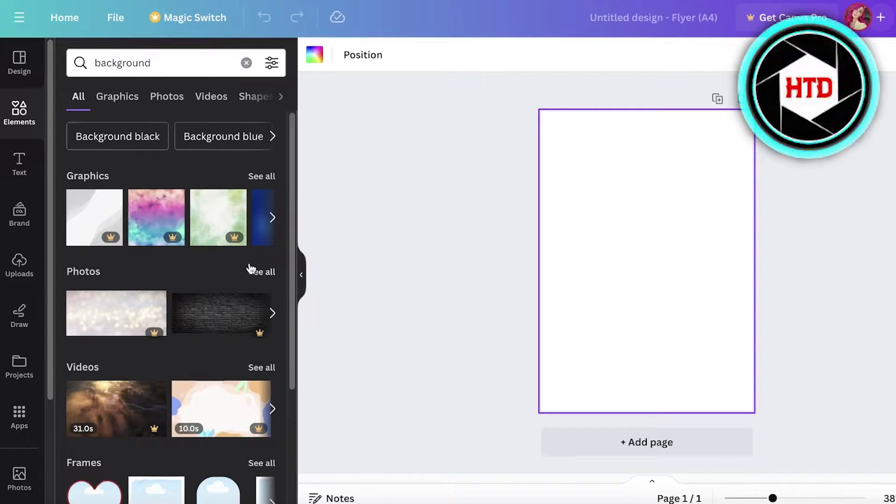
- Show all Graphics results for 'background' and scroll through them
{"action": "left_click", "coordinate": [252, 185]}
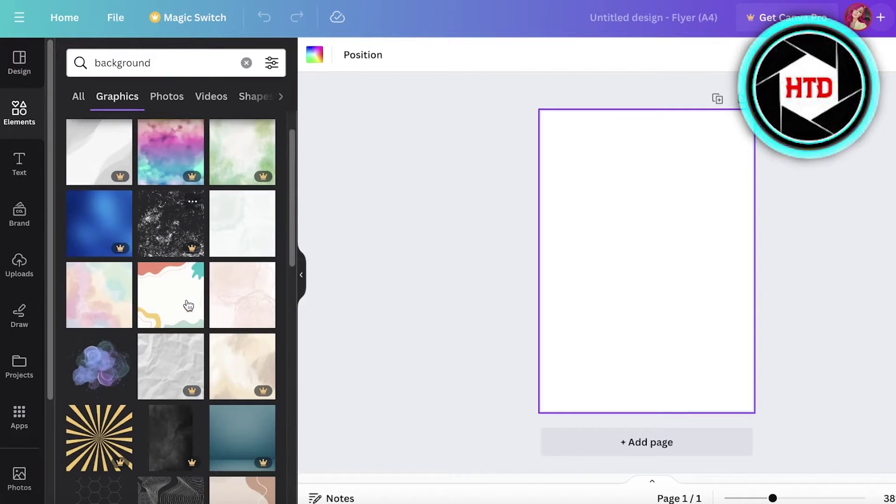
{"action": "scroll", "coordinate": [186, 304], "scroll_direction": "down", "scroll_amount": 3}
{"action": "scroll", "coordinate": [189, 304], "scroll_direction": "down", "scroll_amount": 5}
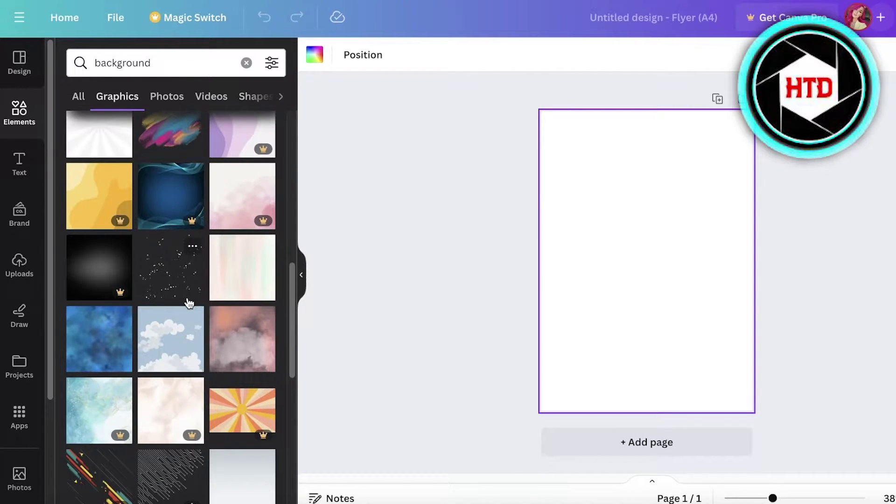
{"action": "scroll", "coordinate": [191, 299], "scroll_direction": "down", "scroll_amount": 1}
{"action": "scroll", "coordinate": [262, 300], "scroll_direction": "down", "scroll_amount": 2}
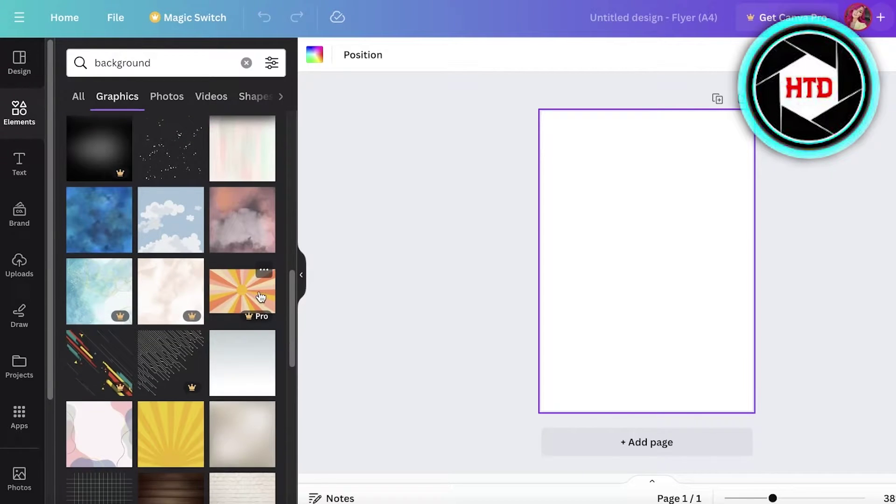
{"action": "scroll", "coordinate": [242, 229], "scroll_direction": "down", "scroll_amount": 5}
{"action": "scroll", "coordinate": [234, 248], "scroll_direction": "up", "scroll_amount": 3}
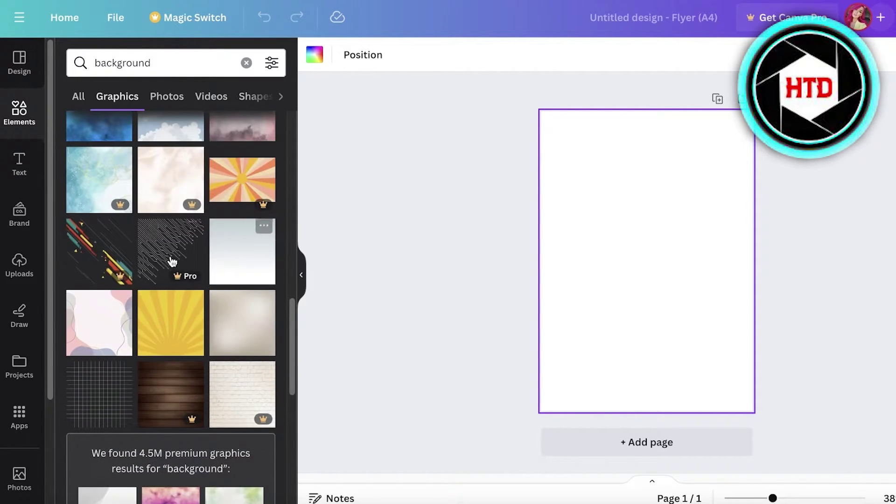
{"action": "scroll", "coordinate": [260, 256], "scroll_direction": "down", "scroll_amount": 3}
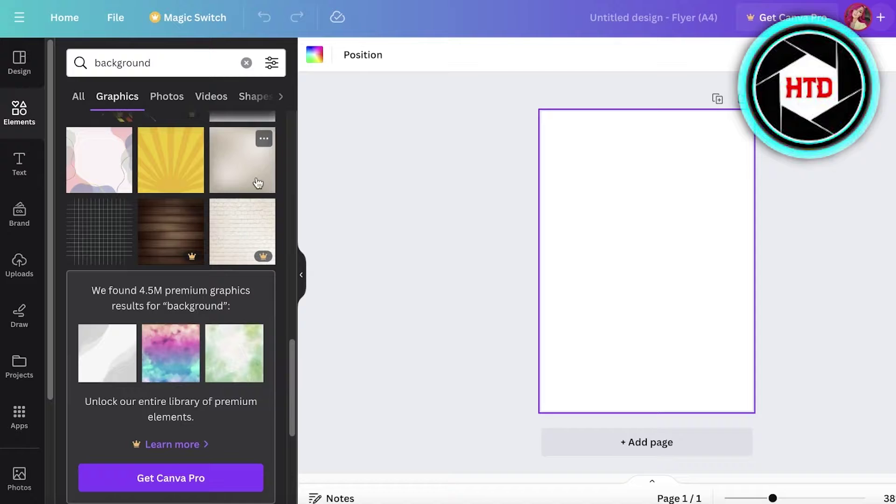
{"action": "scroll", "coordinate": [256, 179], "scroll_direction": "down", "scroll_amount": 1}
{"action": "scroll", "coordinate": [257, 179], "scroll_direction": "down", "scroll_amount": 5}
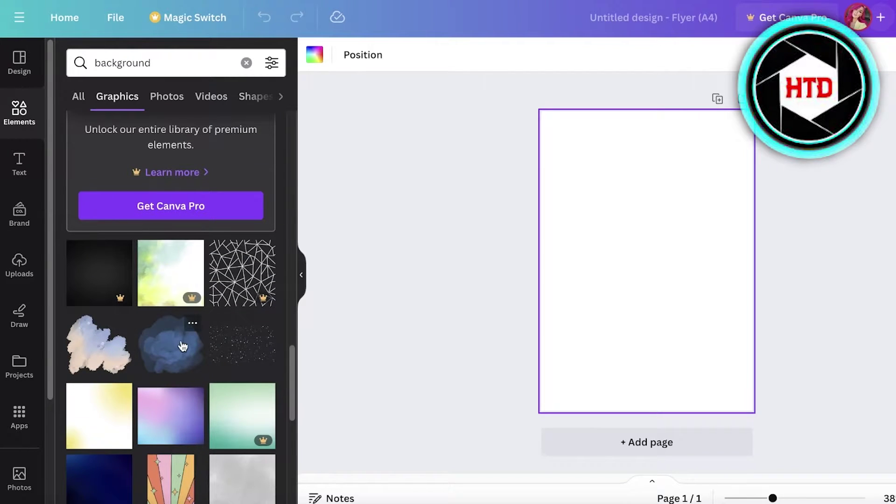
- Try the blue cloud graphic, delete it, and add the rainbow wave graphic instead
{"action": "left_click_drag", "start_coordinate": [182, 345], "coordinate": [670, 151]}
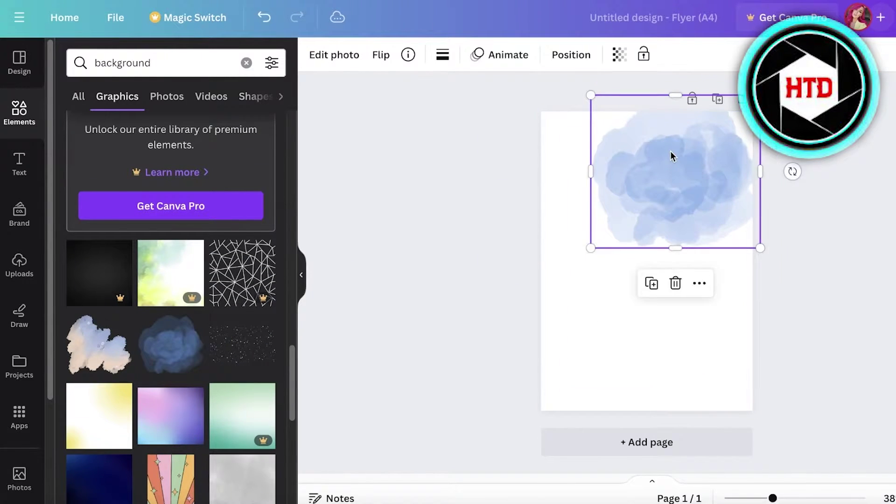
{"action": "key", "text": "Delete"}
{"action": "scroll", "coordinate": [170, 364], "scroll_direction": "down", "scroll_amount": 3}
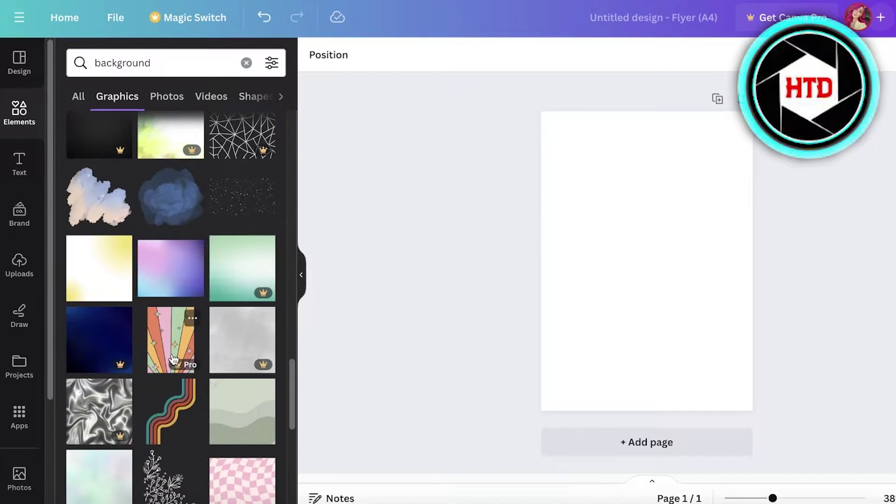
{"action": "left_click", "coordinate": [153, 416]}
- Move and enlarge the wave graphic so it sweeps across most of the page
{"action": "left_click_drag", "start_coordinate": [665, 296], "coordinate": [717, 203]}
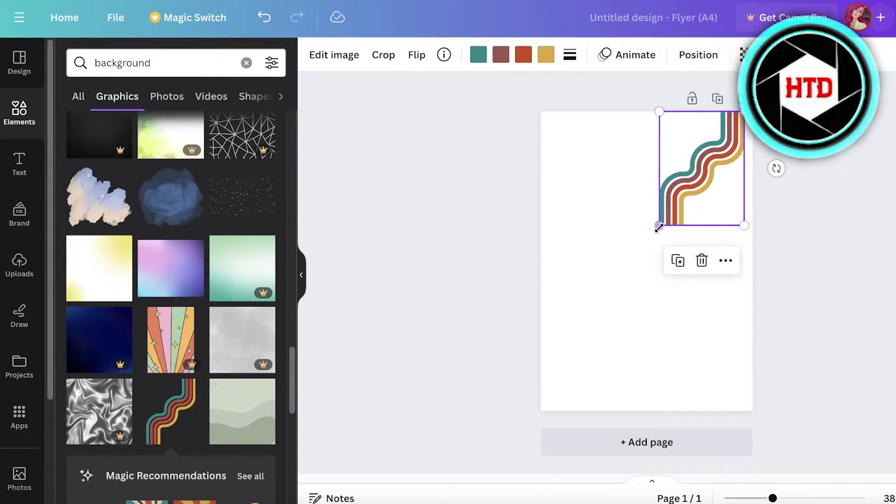
{"action": "left_click_drag", "start_coordinate": [659, 226], "coordinate": [563, 414]}
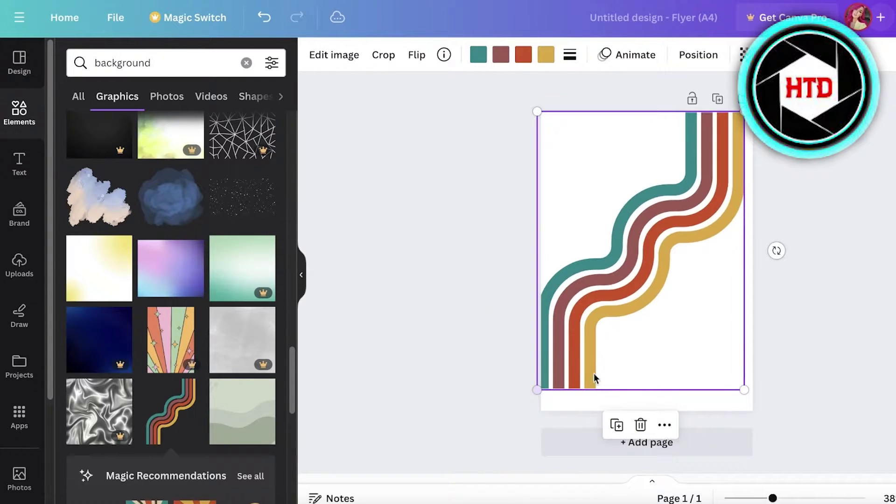
{"action": "left_click_drag", "start_coordinate": [624, 289], "coordinate": [634, 290]}
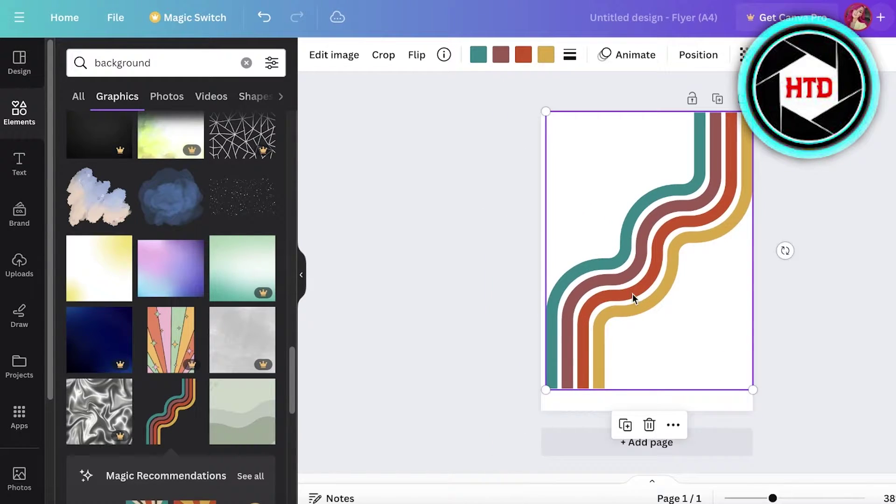
{"action": "left_click_drag", "start_coordinate": [542, 392], "coordinate": [525, 418]}
{"action": "left_click_drag", "start_coordinate": [654, 247], "coordinate": [659, 244]}
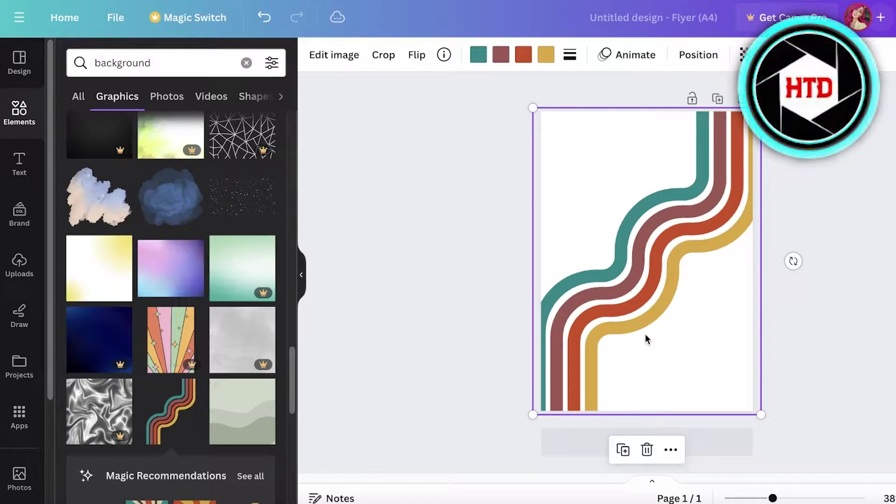
{"action": "left_click", "coordinate": [670, 449]}
{"action": "left_click", "coordinate": [620, 360]}
- Rotate the wave slightly and fine-tune its position toward the lower right
{"action": "left_click_drag", "start_coordinate": [793, 261], "coordinate": [822, 227]}
{"action": "left_click_drag", "start_coordinate": [663, 250], "coordinate": [630, 270]}
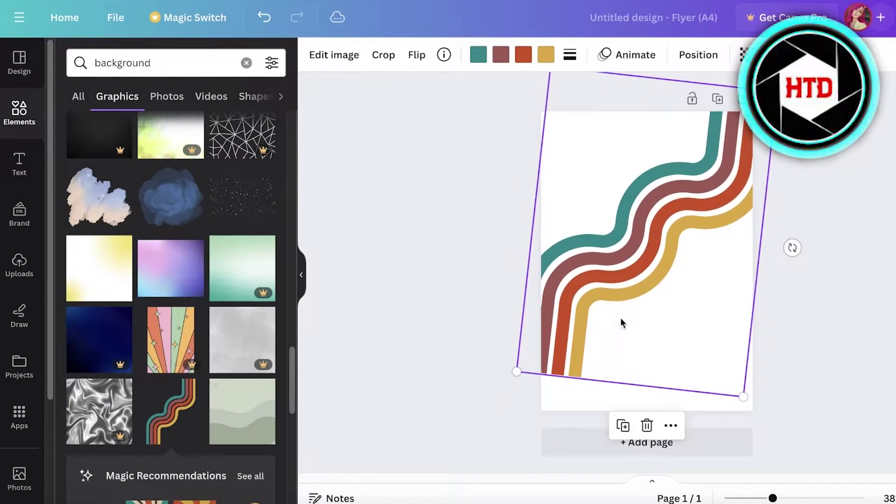
{"action": "left_click_drag", "start_coordinate": [793, 247], "coordinate": [793, 229]}
{"action": "left_click_drag", "start_coordinate": [644, 226], "coordinate": [636, 260]}
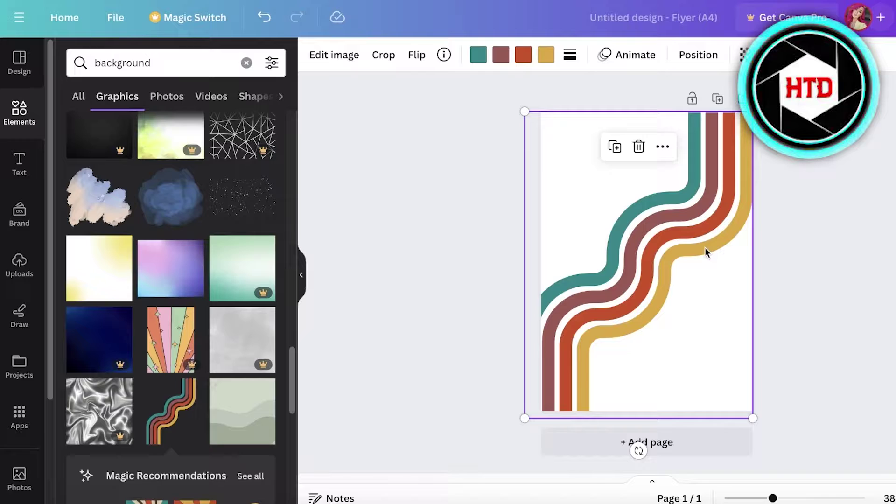
{"action": "mouse_move", "coordinate": [690, 233]}
{"action": "left_mouse_down"}
{"action": "mouse_move", "coordinate": [703, 233]}
{"action": "mouse_move", "coordinate": [688, 236]}
{"action": "left_mouse_up"}
{"action": "left_click", "coordinate": [869, 203]}
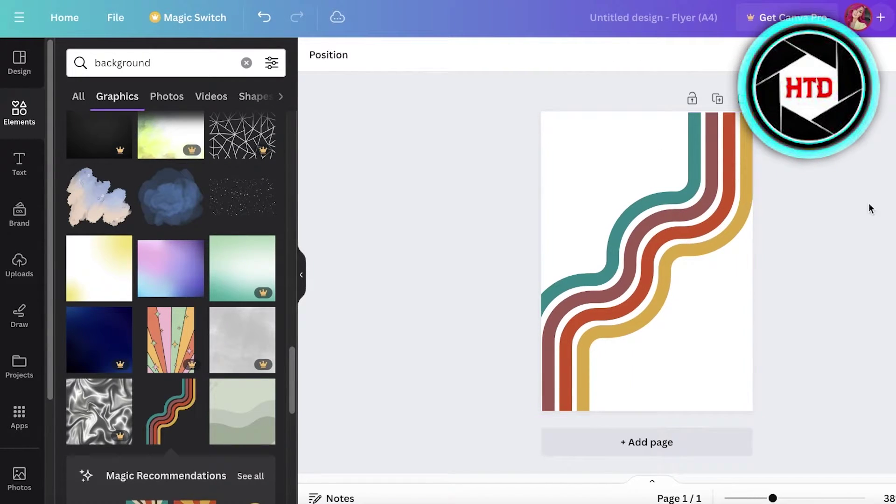
{"action": "left_click", "coordinate": [615, 179]}
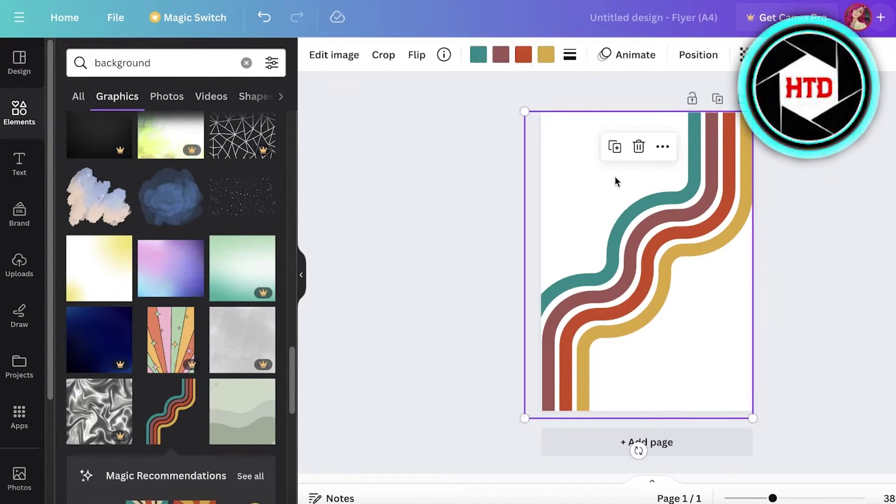
{"action": "left_click", "coordinate": [312, 228]}
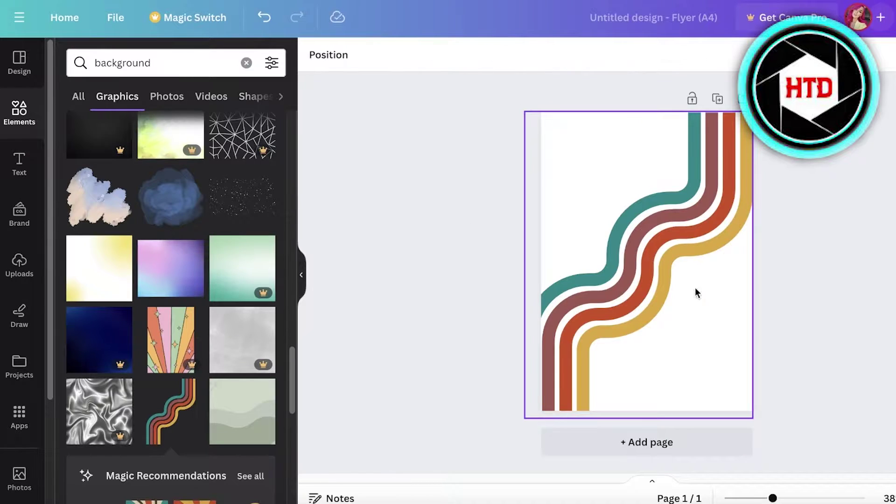
{"action": "left_click", "coordinate": [626, 159]}
{"action": "left_click", "coordinate": [545, 135]}
{"action": "left_click_drag", "start_coordinate": [594, 138], "coordinate": [609, 162]}
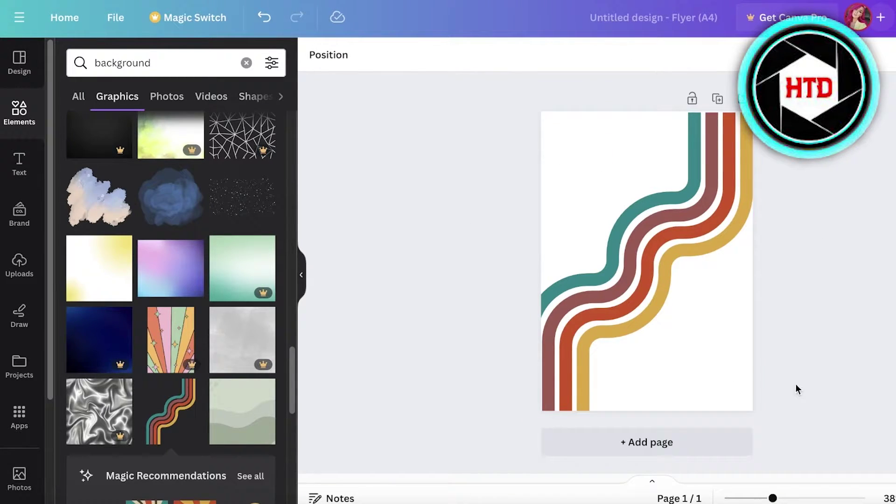
{"action": "left_click_drag", "start_coordinate": [702, 238], "coordinate": [719, 290]}
- Set the page background to pale pink #FFE1F7 and shift the wave up and left
{"action": "left_click", "coordinate": [574, 147]}
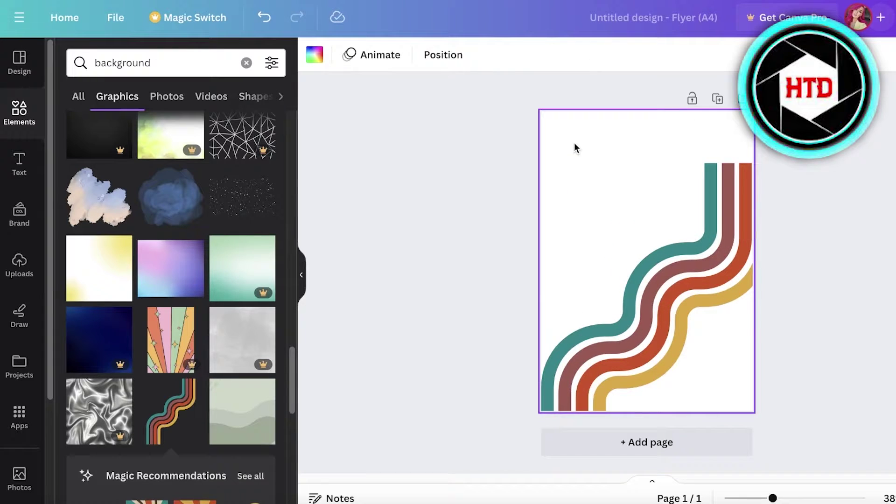
{"action": "left_click", "coordinate": [315, 64]}
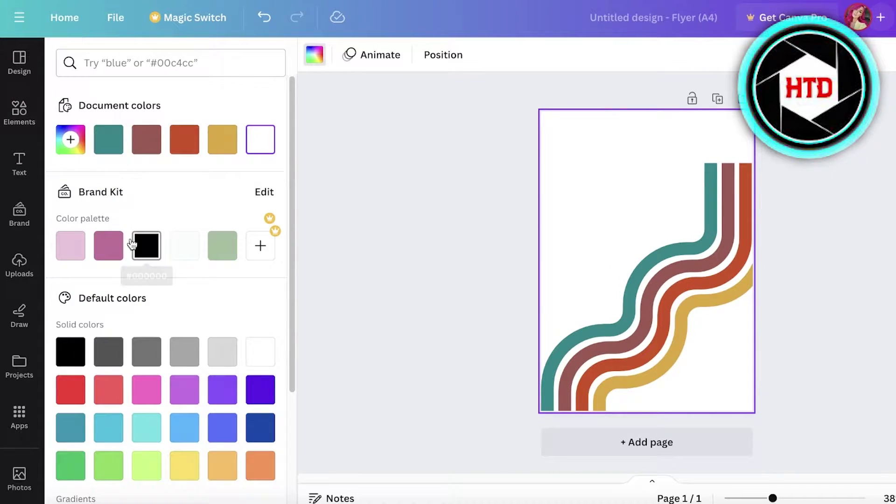
{"action": "left_click", "coordinate": [222, 150]}
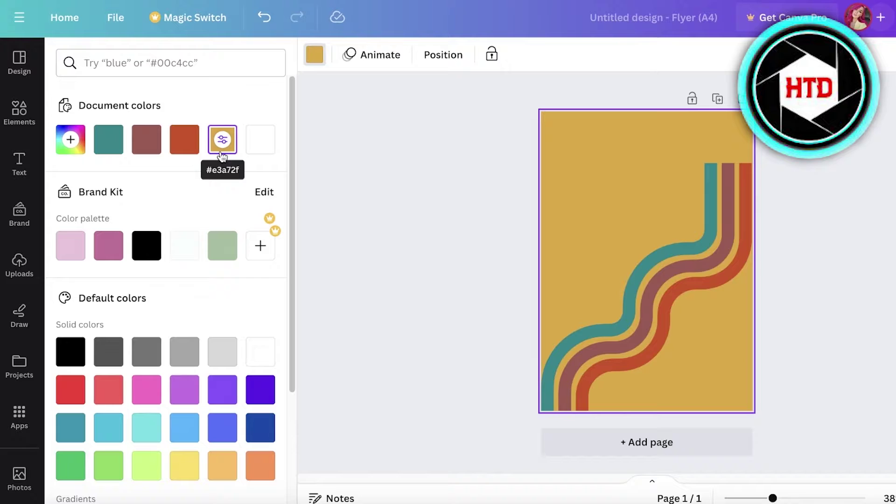
{"action": "left_click", "coordinate": [79, 150]}
{"action": "left_click_drag", "start_coordinate": [104, 215], "coordinate": [106, 230]}
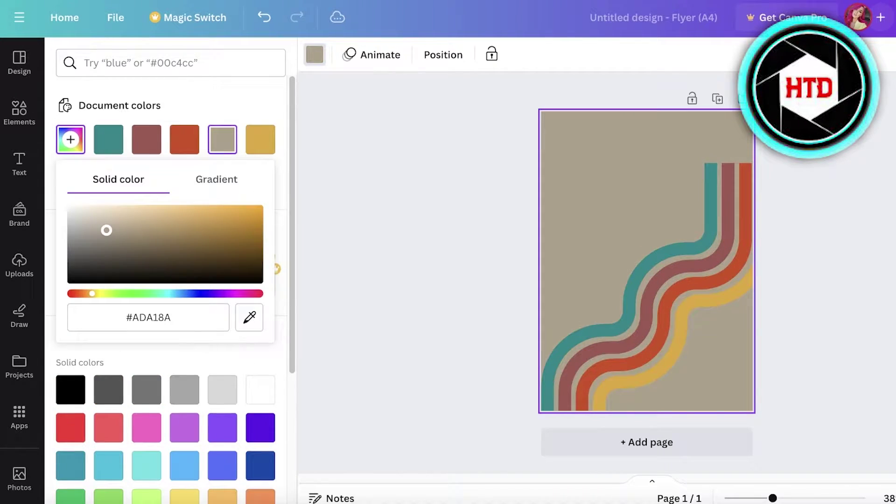
{"action": "left_click_drag", "start_coordinate": [174, 282], "coordinate": [163, 260]}
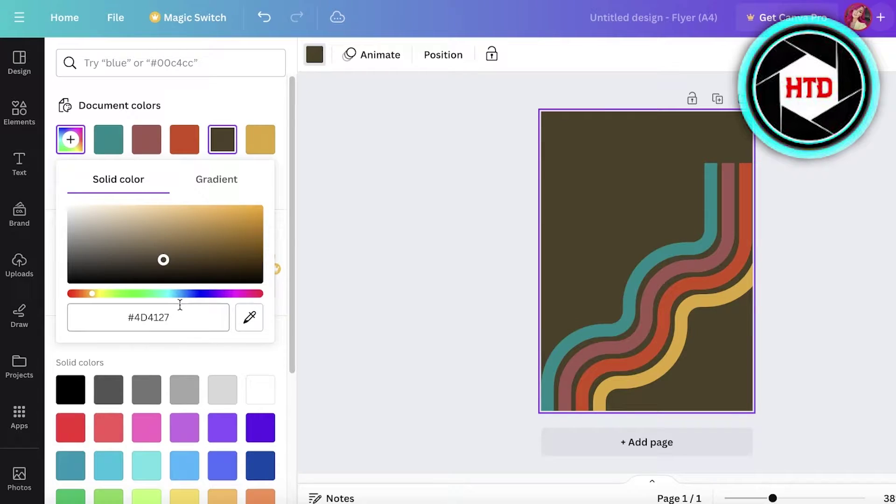
{"action": "left_click", "coordinate": [232, 294]}
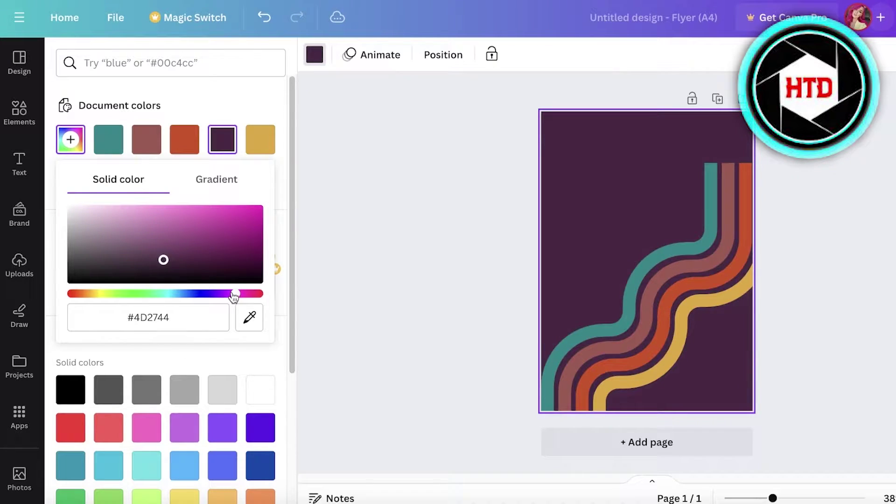
{"action": "mouse_move", "coordinate": [100, 206]}
{"action": "left_mouse_down"}
{"action": "mouse_move", "coordinate": [140, 206]}
{"action": "mouse_move", "coordinate": [89, 198]}
{"action": "left_mouse_up"}
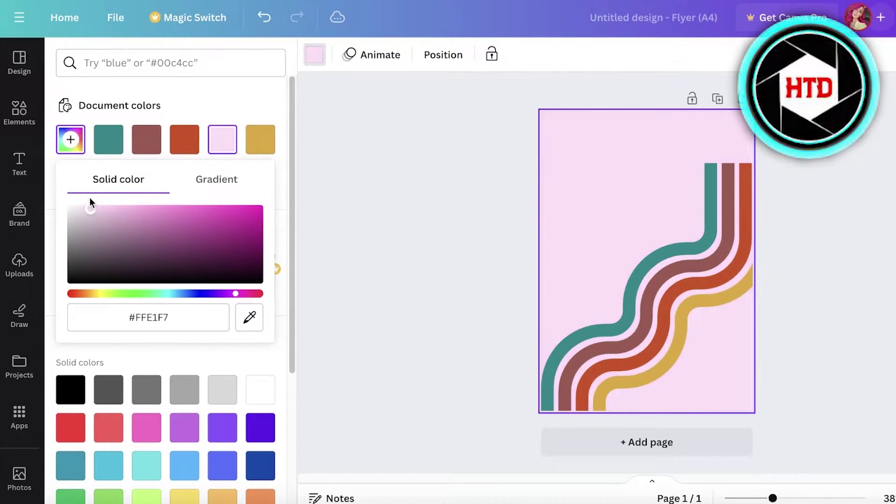
{"action": "left_click", "coordinate": [321, 225]}
{"action": "left_click", "coordinate": [680, 250]}
{"action": "left_click_drag", "start_coordinate": [680, 251], "coordinate": [666, 195]}
- Recolour the gold wave stripe to a lilac-pink shade
{"action": "left_click", "coordinate": [478, 54]}
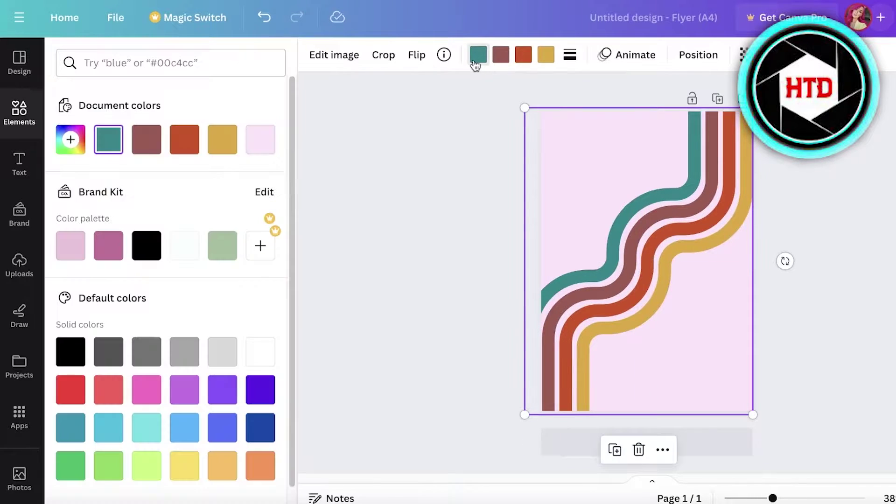
{"action": "left_click", "coordinate": [553, 55]}
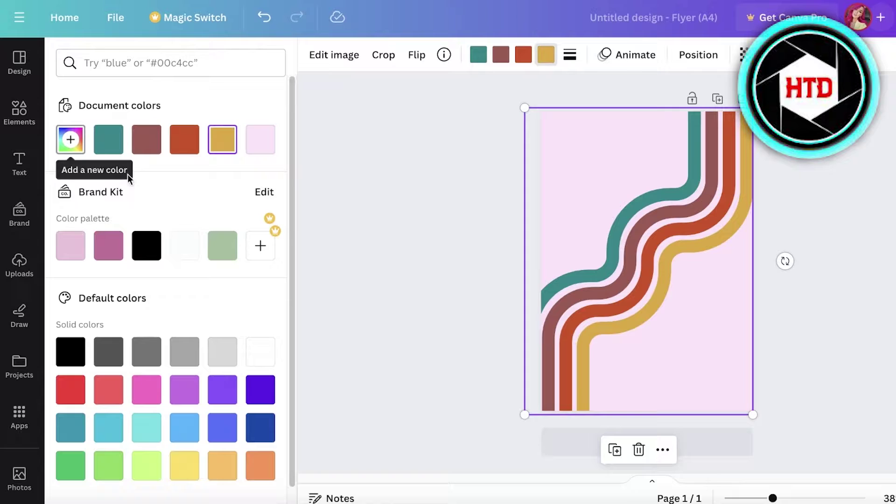
{"action": "left_click", "coordinate": [260, 139]}
{"action": "left_click", "coordinate": [71, 139]}
{"action": "left_click_drag", "start_coordinate": [88, 191], "coordinate": [108, 183]}
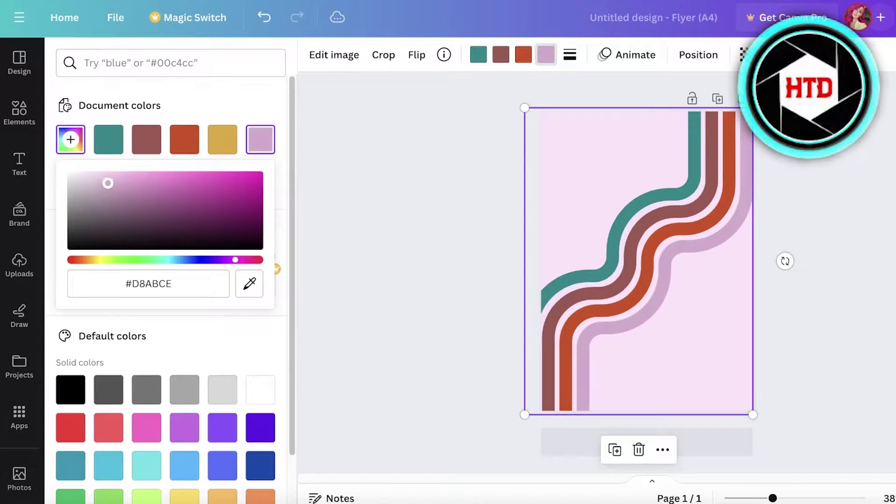
{"action": "left_click", "coordinate": [523, 57]}
- Deepen one lilac stripe to a richer rose pink and lighten the outer stripe to soft pink
{"action": "left_click", "coordinate": [126, 150]}
{"action": "left_click", "coordinate": [127, 151]}
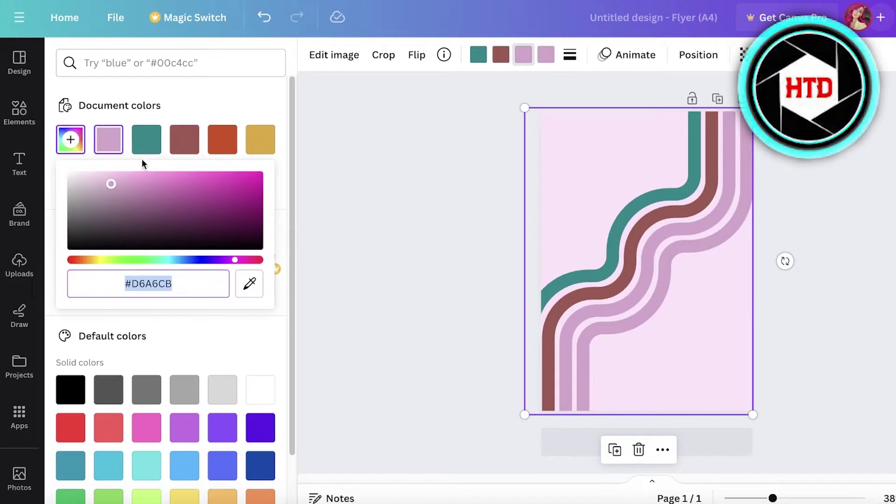
{"action": "left_click_drag", "start_coordinate": [125, 185], "coordinate": [149, 183]}
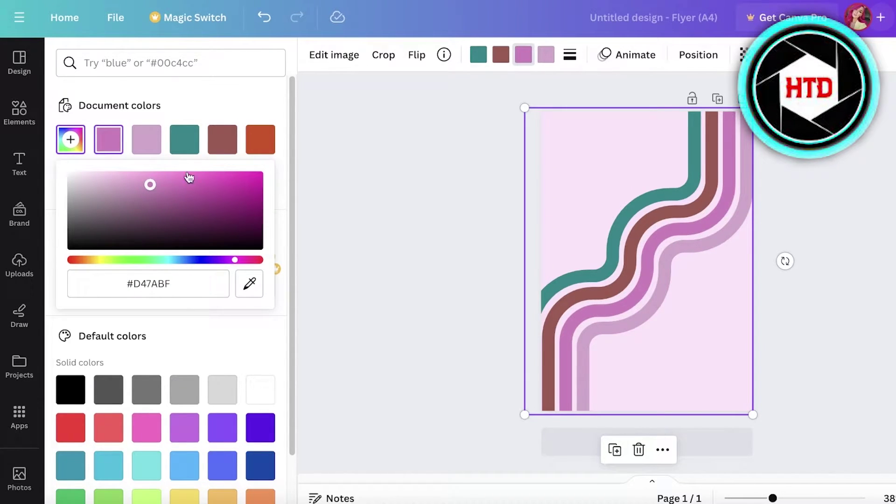
{"action": "left_click_drag", "start_coordinate": [234, 260], "coordinate": [243, 265]}
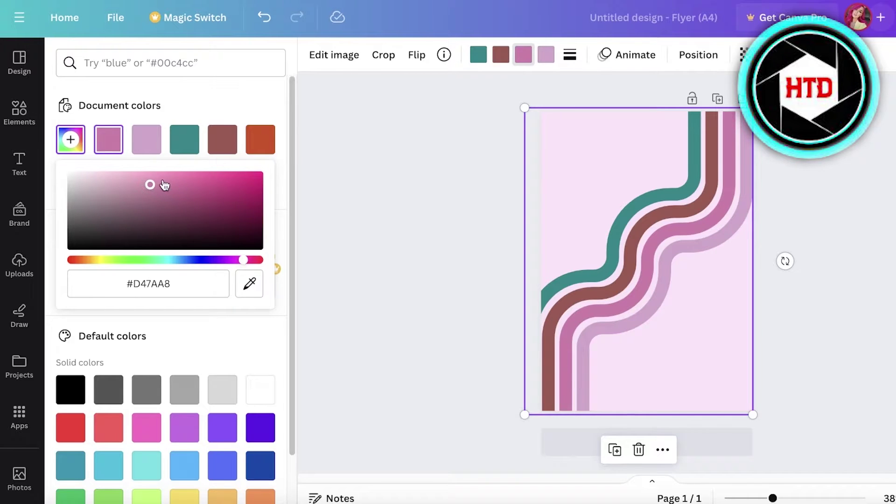
{"action": "left_click_drag", "start_coordinate": [165, 186], "coordinate": [168, 186]}
{"action": "left_click", "coordinate": [545, 54]}
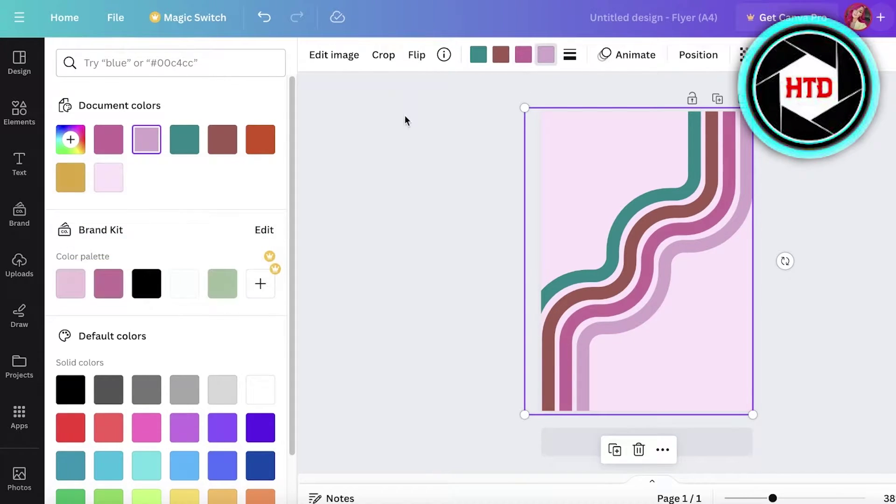
{"action": "left_click", "coordinate": [120, 148]}
{"action": "left_click", "coordinate": [70, 139]}
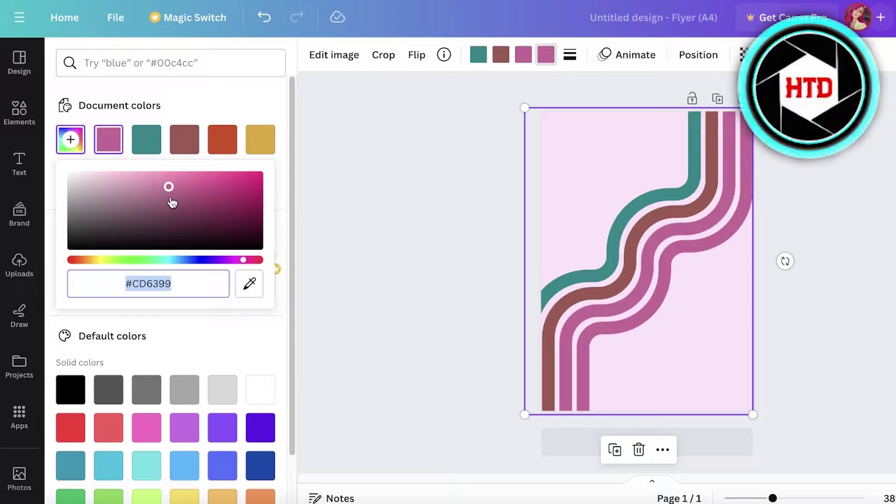
{"action": "left_click_drag", "start_coordinate": [169, 184], "coordinate": [152, 176]}
{"action": "left_click", "coordinate": [509, 81]}
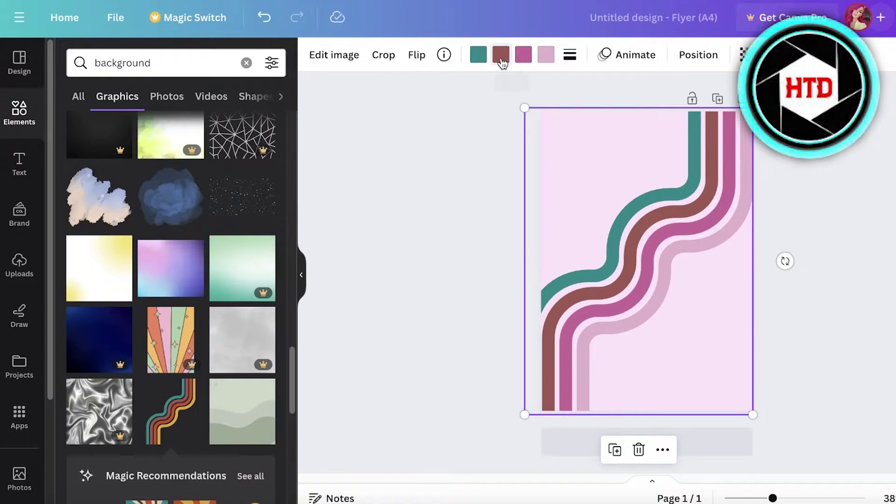
- Turn the brown stripe magenta and the teal stripe deep magenta
{"action": "left_click", "coordinate": [501, 58]}
{"action": "left_click", "coordinate": [68, 139]}
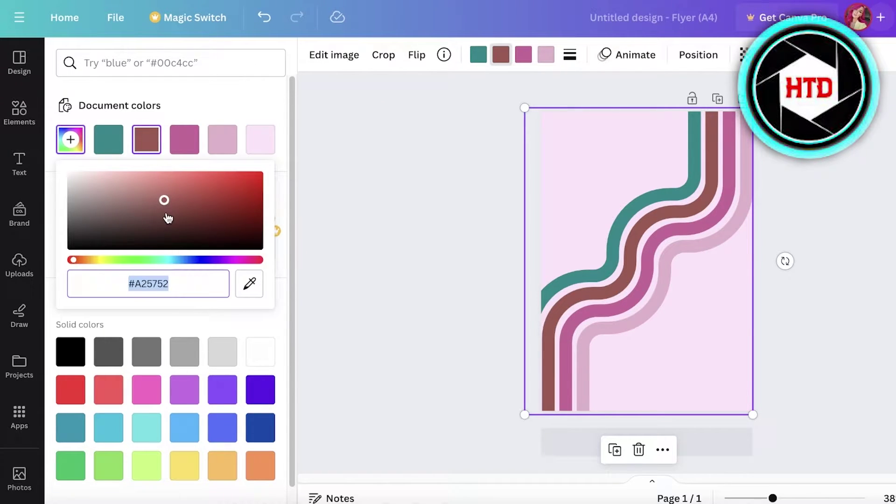
{"action": "type", "text": "#AB4080"}
{"action": "key", "text": "Return"}
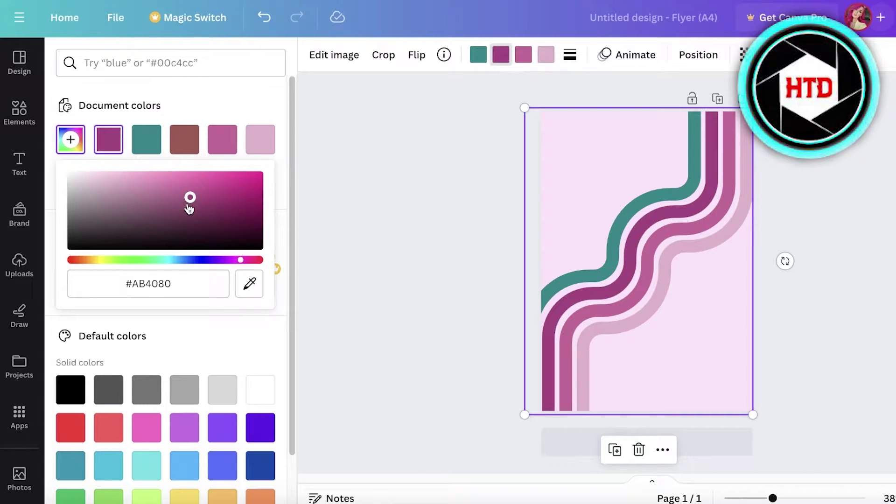
{"action": "left_click", "coordinate": [478, 55]}
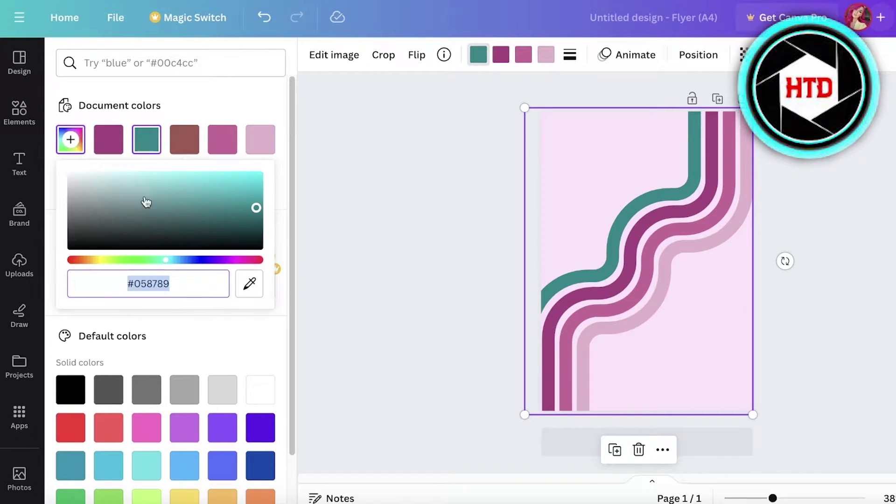
{"action": "left_click", "coordinate": [239, 260]}
{"action": "left_click", "coordinate": [233, 197]}
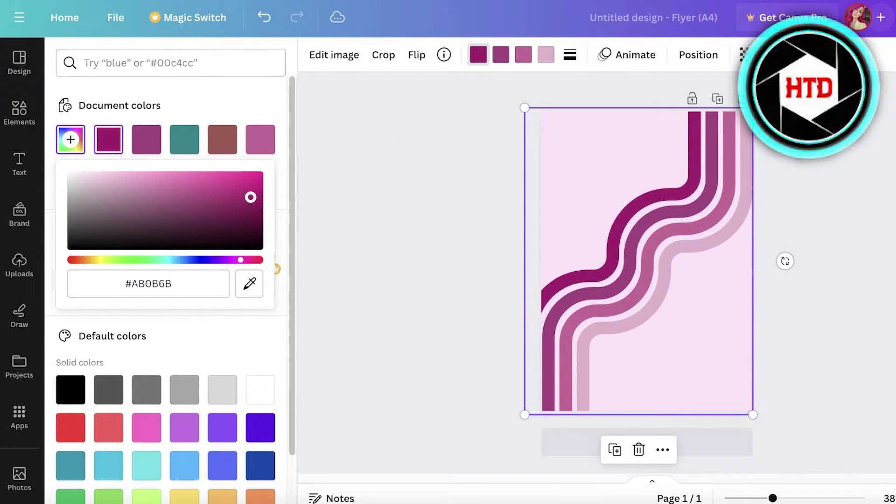
{"action": "left_click", "coordinate": [841, 152]}
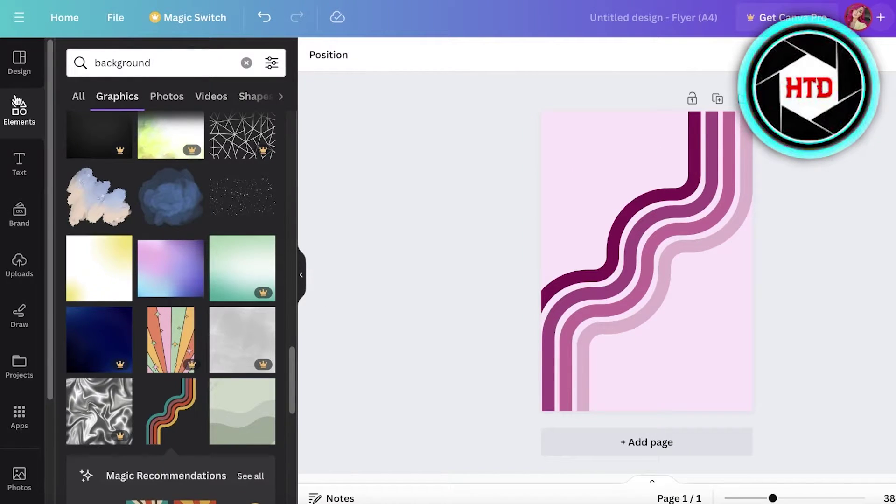
- Clear the background results and search Elements for 'frame'
{"action": "left_click", "coordinate": [245, 62]}
{"action": "left_click", "coordinate": [143, 55]}
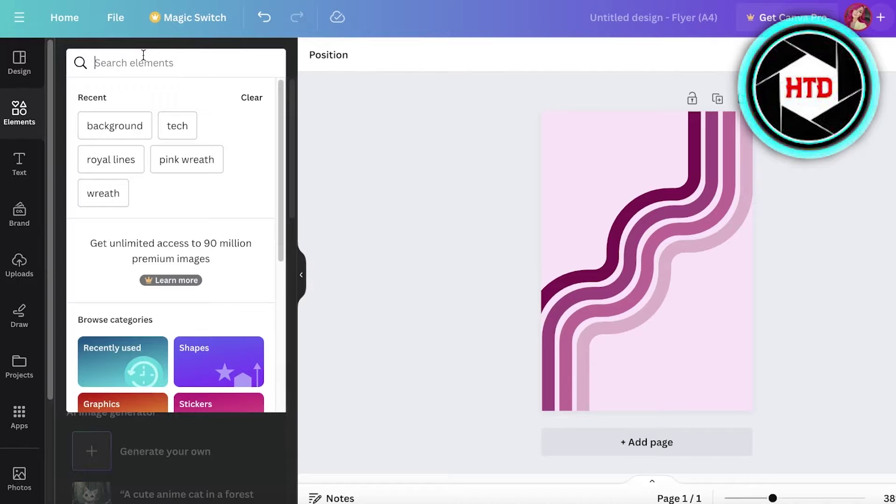
{"action": "type", "text": "frame"}
{"action": "key", "text": "Return"}
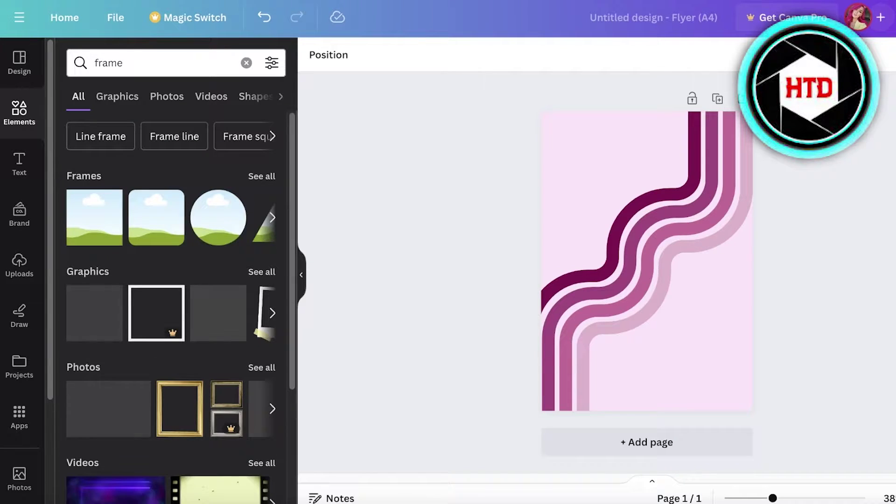
{"action": "left_click", "coordinate": [659, 196]}
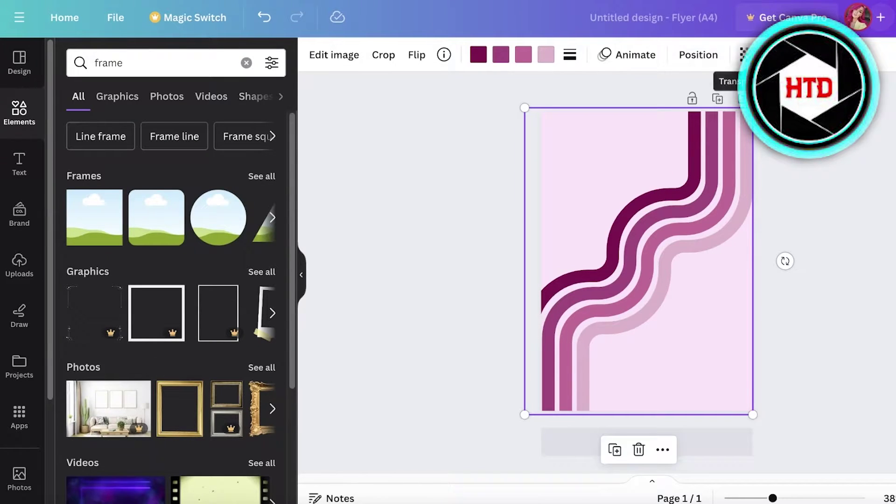
{"action": "left_click", "coordinate": [321, 191]}
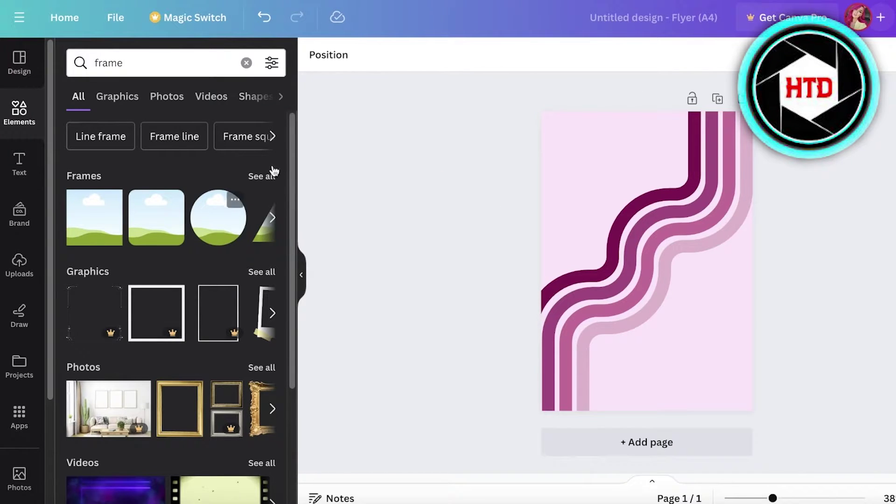
- Show all Frames results and scroll through the shape and letter frames
{"action": "left_click", "coordinate": [262, 177]}
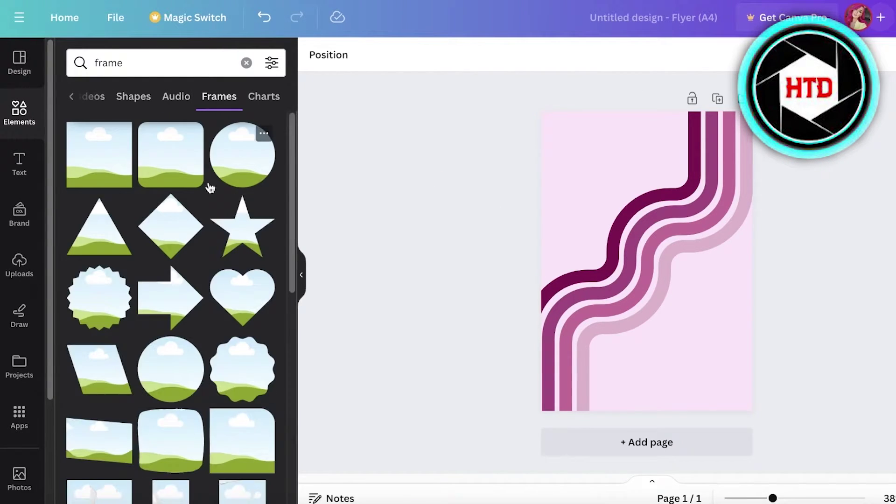
{"action": "scroll", "coordinate": [227, 158], "scroll_direction": "down", "scroll_amount": 15}
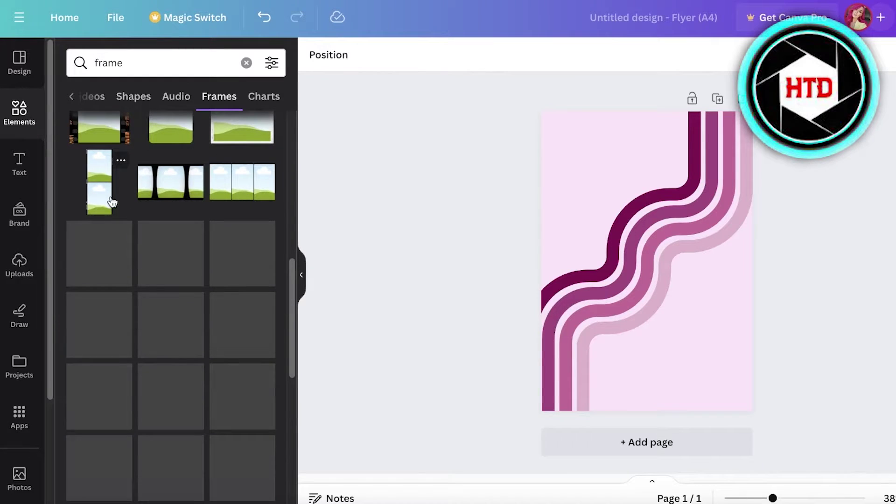
{"action": "scroll", "coordinate": [133, 220], "scroll_direction": "down", "scroll_amount": 5}
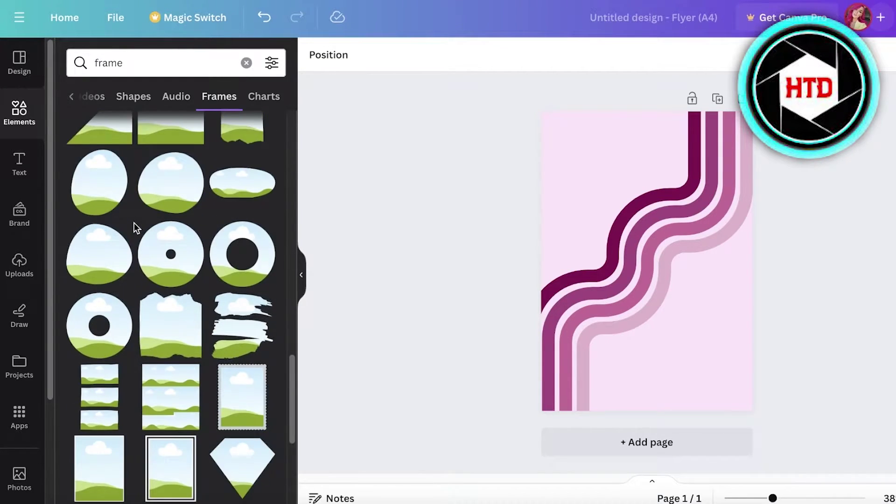
{"action": "scroll", "coordinate": [154, 321], "scroll_direction": "down", "scroll_amount": 3}
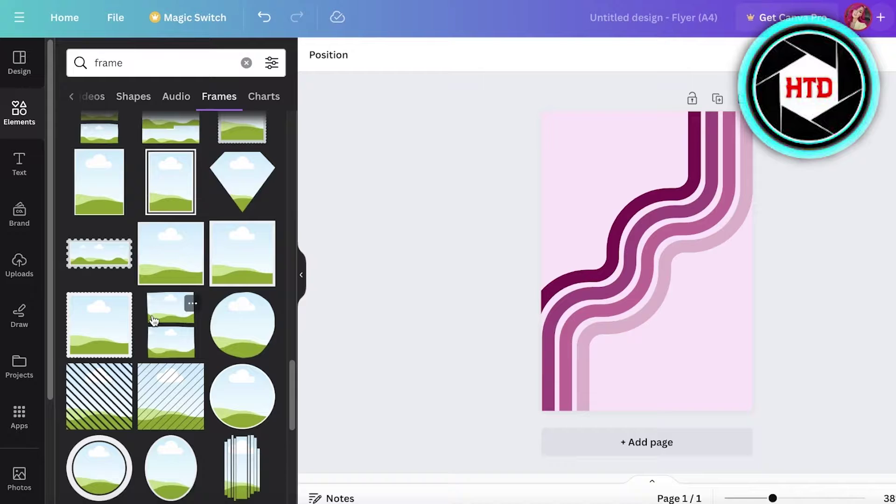
{"action": "scroll", "coordinate": [154, 321], "scroll_direction": "down", "scroll_amount": 4}
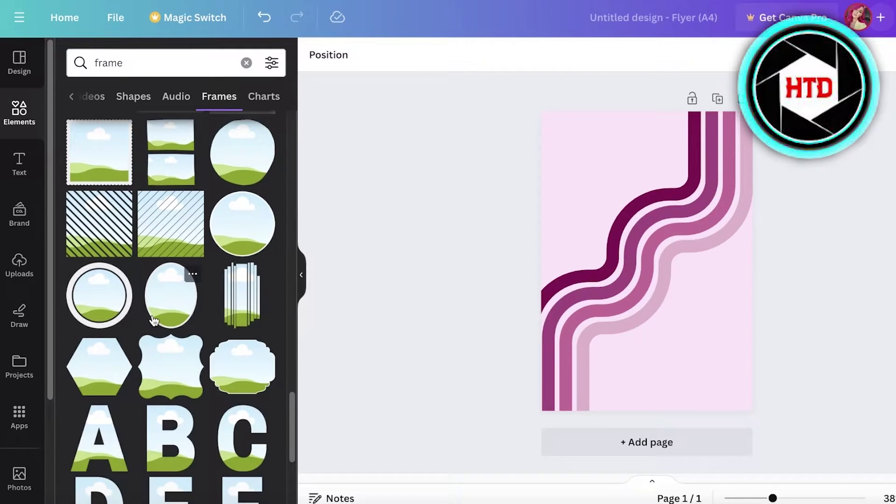
{"action": "scroll", "coordinate": [154, 321], "scroll_direction": "down", "scroll_amount": 3}
{"action": "scroll", "coordinate": [154, 321], "scroll_direction": "up", "scroll_amount": 10}
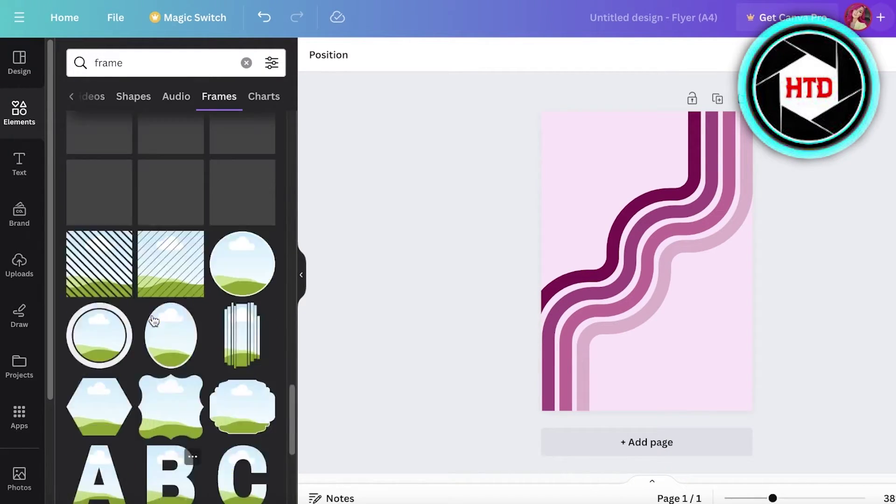
- Add a circle frame at the flyer's upper left, sized about 118 × 118
{"action": "left_click", "coordinate": [242, 154]}
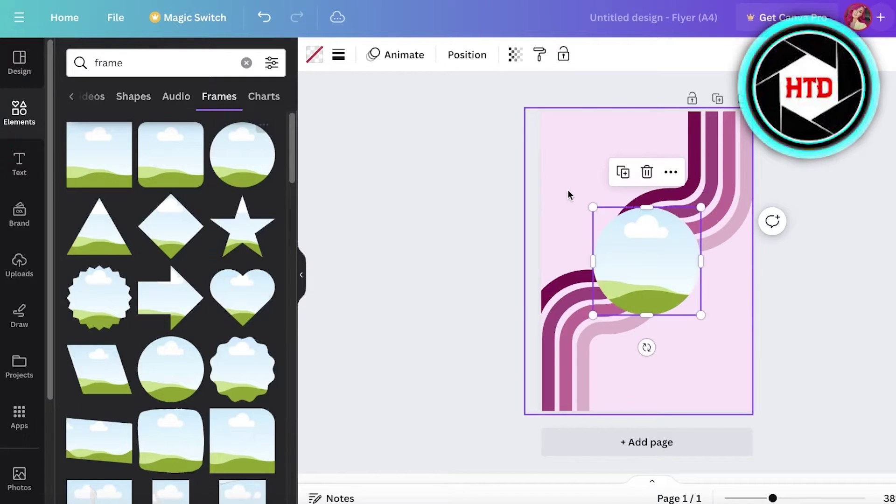
{"action": "left_click_drag", "start_coordinate": [616, 258], "coordinate": [632, 193]}
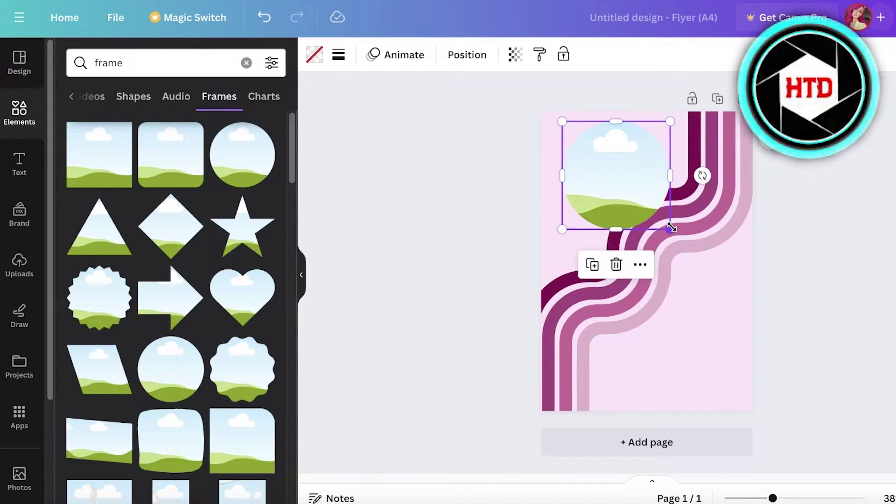
{"action": "left_click_drag", "start_coordinate": [671, 227], "coordinate": [726, 285]}
{"action": "left_click_drag", "start_coordinate": [773, 498], "coordinate": [781, 498]}
{"action": "left_click_drag", "start_coordinate": [747, 296], "coordinate": [690, 243]}
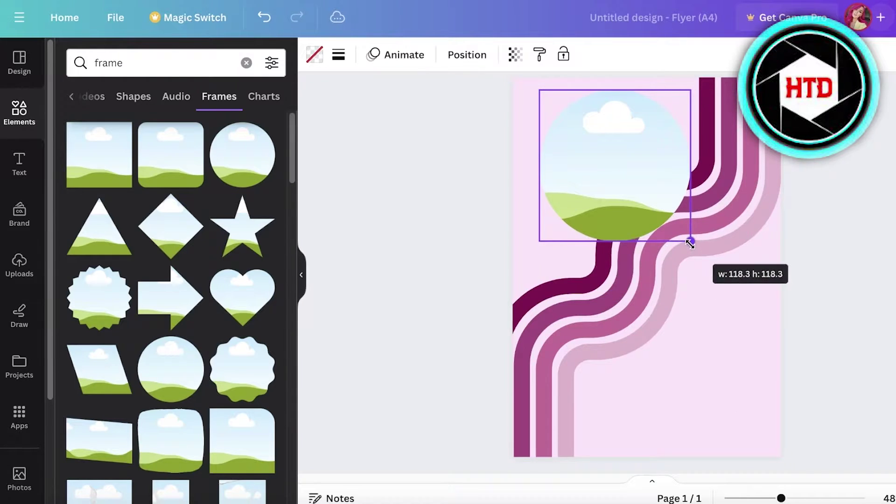
{"action": "left_click_drag", "start_coordinate": [599, 197], "coordinate": [586, 210]}
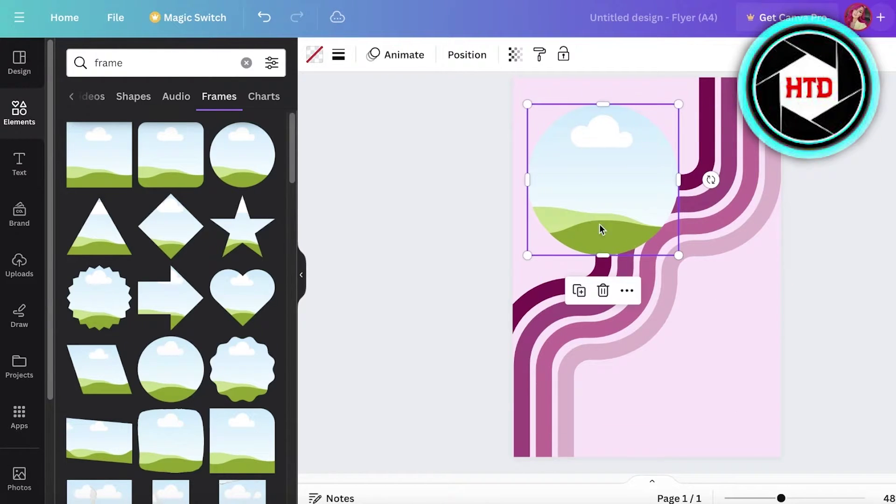
{"action": "left_click_drag", "start_coordinate": [679, 255], "coordinate": [662, 237]}
{"action": "mouse_move", "coordinate": [595, 173]}
{"action": "left_mouse_down"}
{"action": "mouse_move", "coordinate": [582, 174]}
{"action": "mouse_move", "coordinate": [595, 174]}
{"action": "left_mouse_up"}
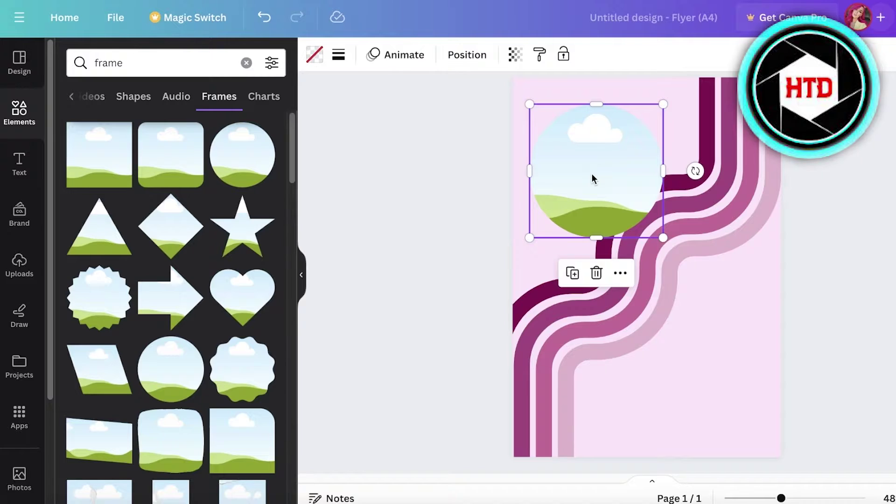
- Clear the frame results and search Elements for 'nails'
{"action": "left_click", "coordinate": [19, 122]}
{"action": "left_click", "coordinate": [128, 55]}
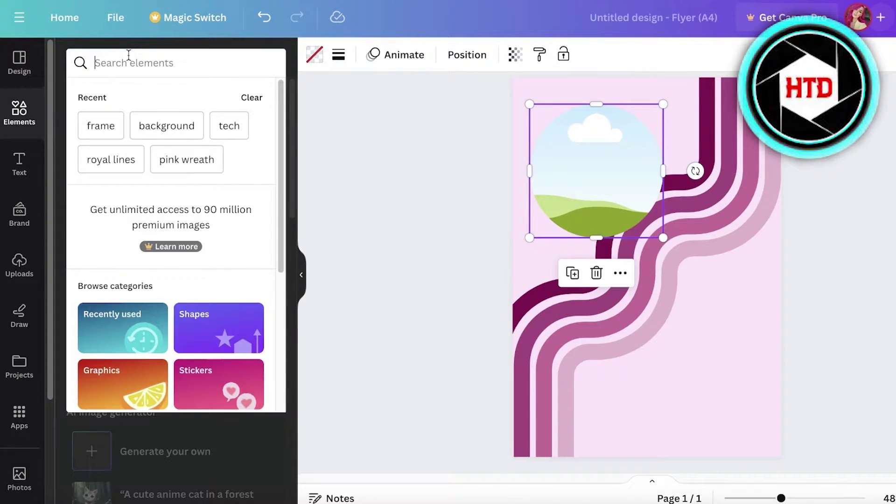
{"action": "type", "text": "nail"}
{"action": "key", "text": "BackSpace"}
{"action": "key", "text": "BackSpace"}
{"action": "key", "text": "BackSpace"}
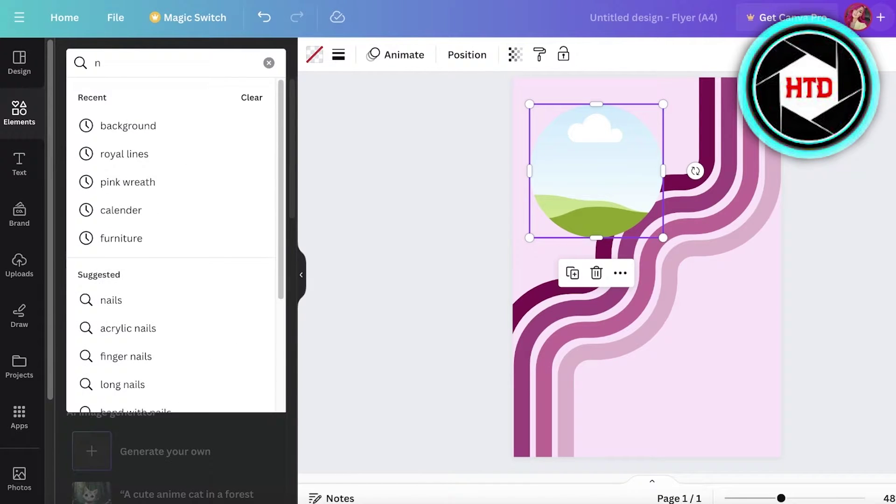
{"action": "type", "text": "si"}
{"action": "key", "text": "BackSpace"}
{"action": "key", "text": "BackSpace"}
{"action": "type", "text": "a"}
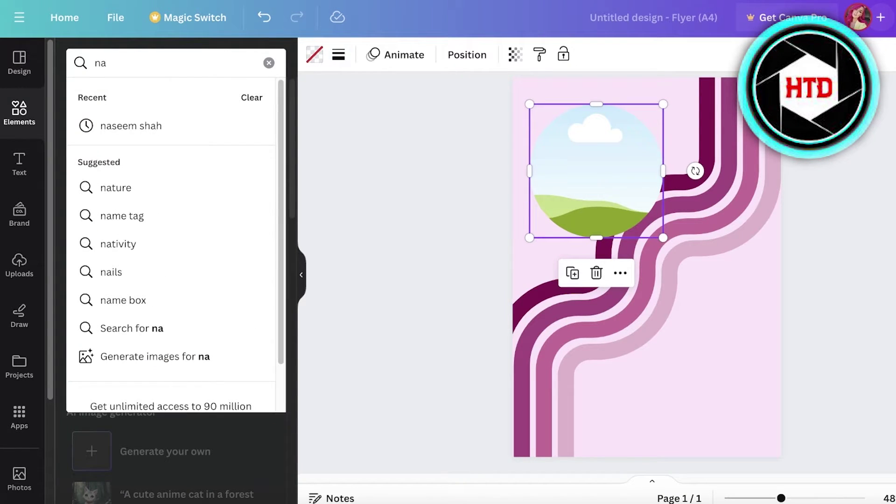
{"action": "type", "text": "ils"}
{"action": "key", "text": "Return"}
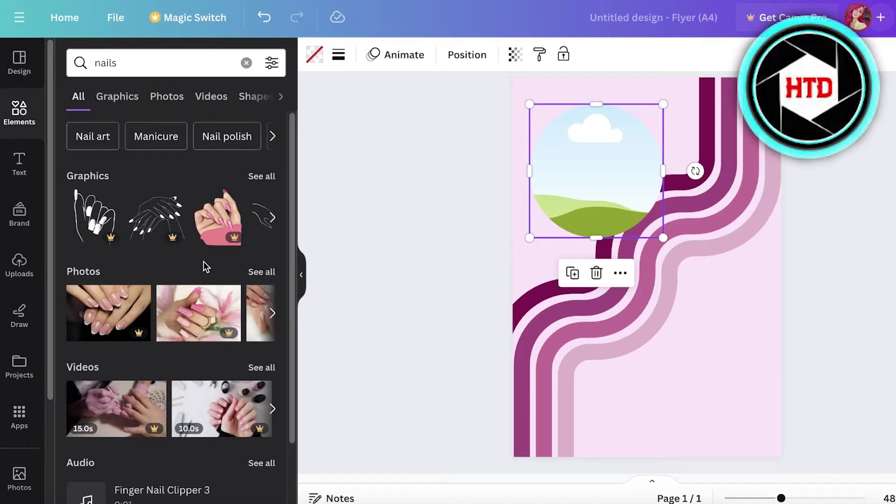
- Drop the photo of hands with blue nails and rings into the circle frame
{"action": "left_click", "coordinate": [244, 270]}
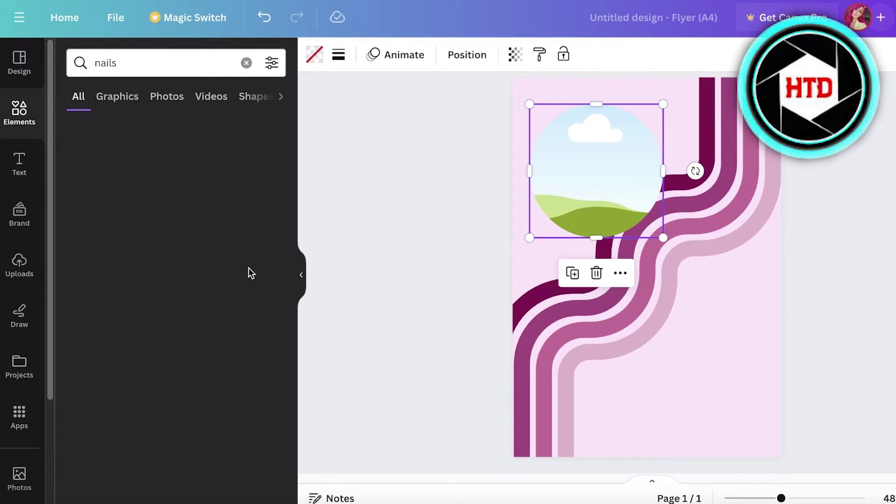
{"action": "scroll", "coordinate": [149, 271], "scroll_direction": "down", "scroll_amount": 3}
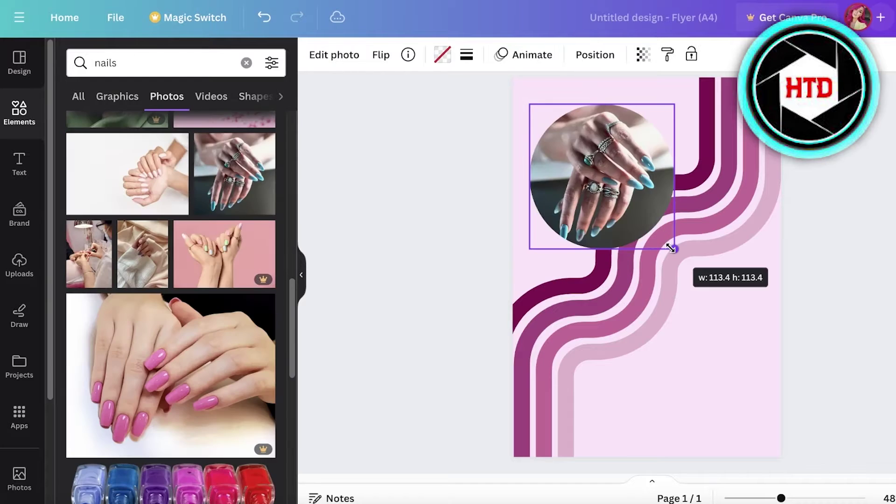
{"action": "left_click_drag", "start_coordinate": [674, 244], "coordinate": [671, 245]}
{"action": "left_click", "coordinate": [836, 198]}
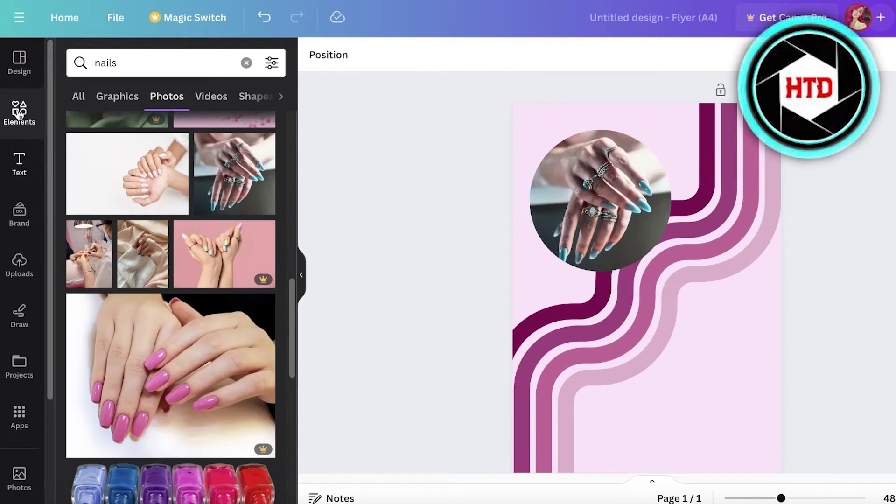
{"action": "left_click", "coordinate": [19, 115]}
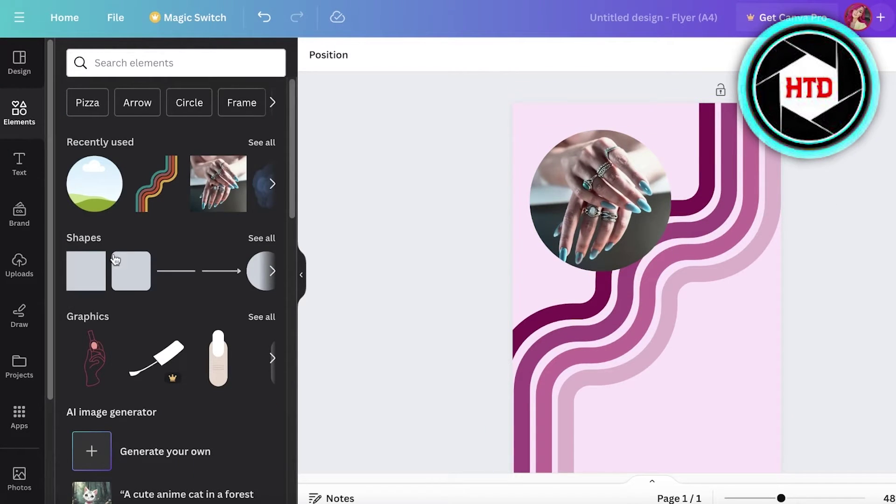
- Add a title text box reading 'Bookings Available' with a line break after it
{"action": "left_click", "coordinate": [16, 172]}
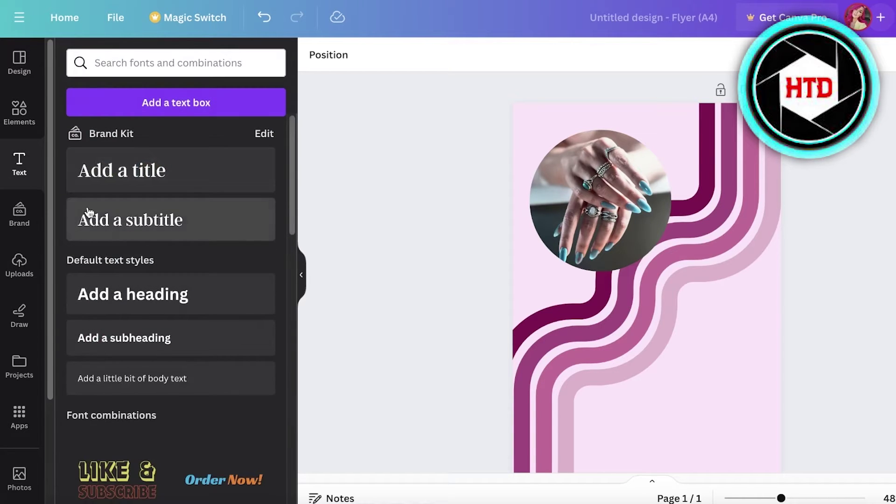
{"action": "left_click", "coordinate": [96, 173]}
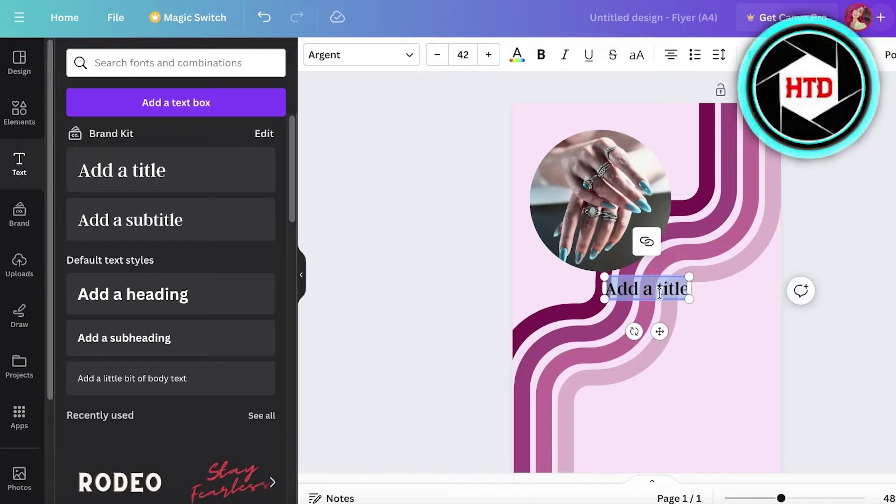
{"action": "type", "text": "B"}
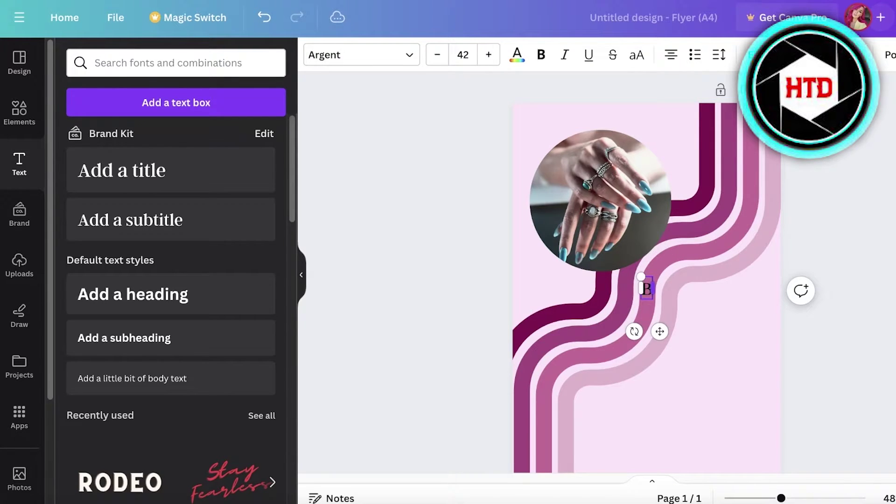
{"action": "type", "text": "ookings Avai"}
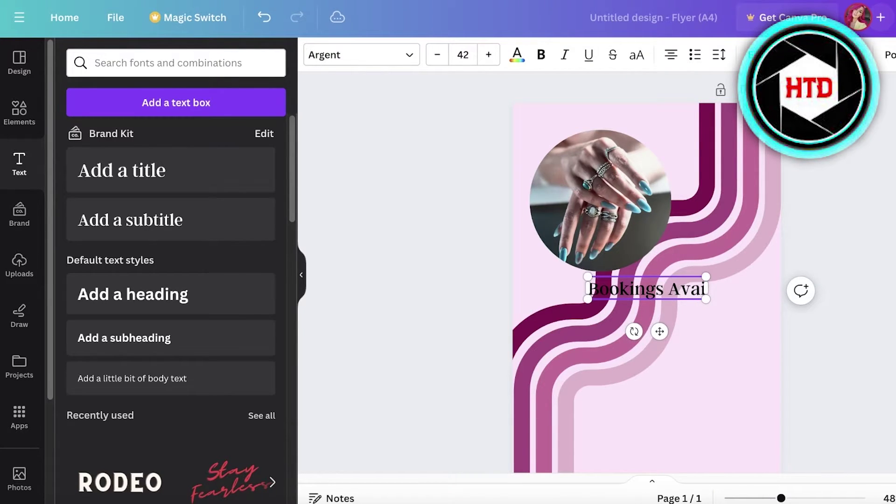
{"action": "type", "text": "lable"}
{"action": "key", "text": "Return"}
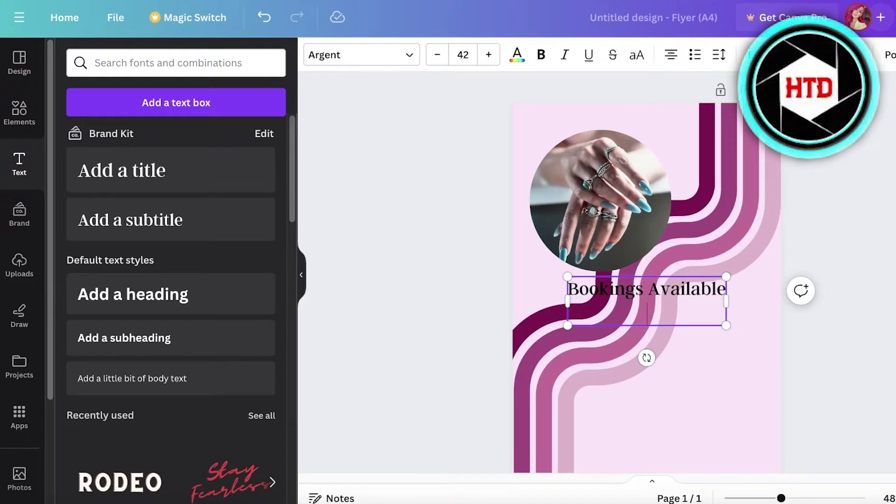
{"action": "left_click", "coordinate": [750, 286]}
- Move the heading beside the photo, narrow it to two lines, and shrink the circular photo
{"action": "left_click_drag", "start_coordinate": [715, 312], "coordinate": [799, 172]}
{"action": "left_click", "coordinate": [613, 187]}
{"action": "left_click_drag", "start_coordinate": [670, 270], "coordinate": [654, 257]}
{"action": "scroll", "coordinate": [645, 140], "scroll_direction": "down", "scroll_amount": 2}
{"action": "left_click", "coordinate": [702, 158]}
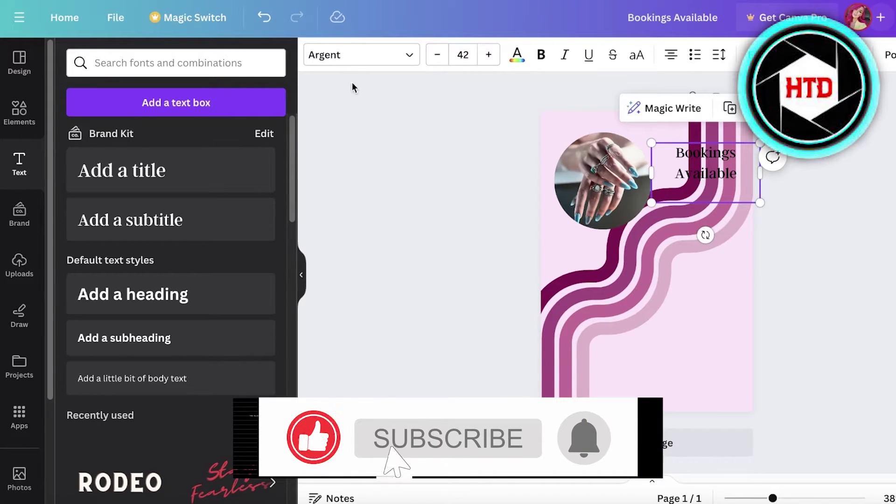
- Preview the Gulfs Display, Arial and Helvetica World fonts on the heading
{"action": "left_click", "coordinate": [359, 55]}
{"action": "left_click", "coordinate": [106, 349]}
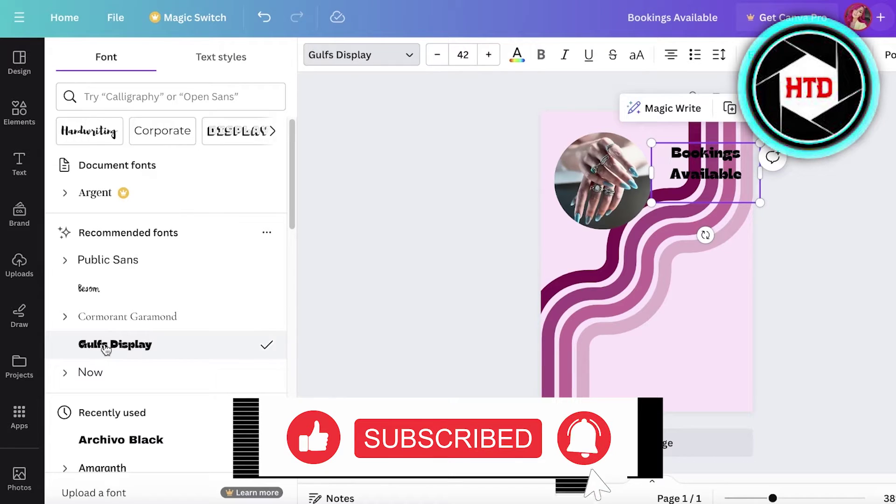
{"action": "scroll", "coordinate": [124, 330], "scroll_direction": "down", "scroll_amount": 10}
{"action": "left_click", "coordinate": [114, 189]}
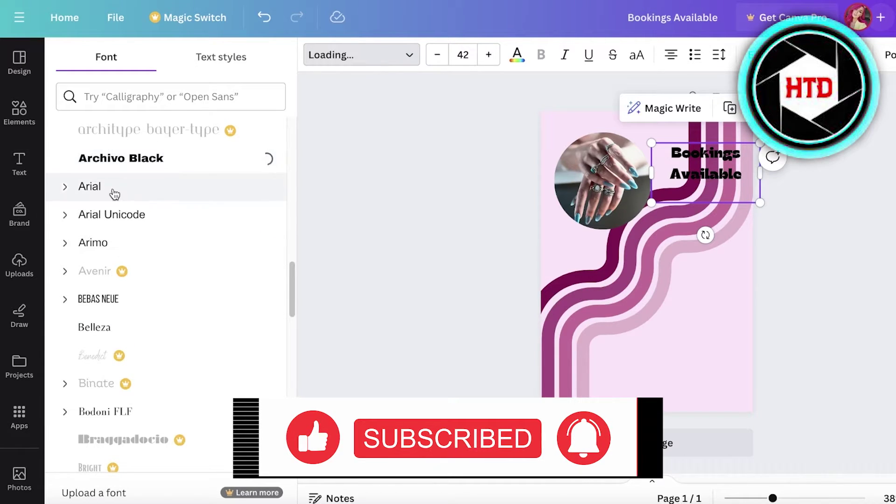
{"action": "scroll", "coordinate": [121, 233], "scroll_direction": "down", "scroll_amount": 8}
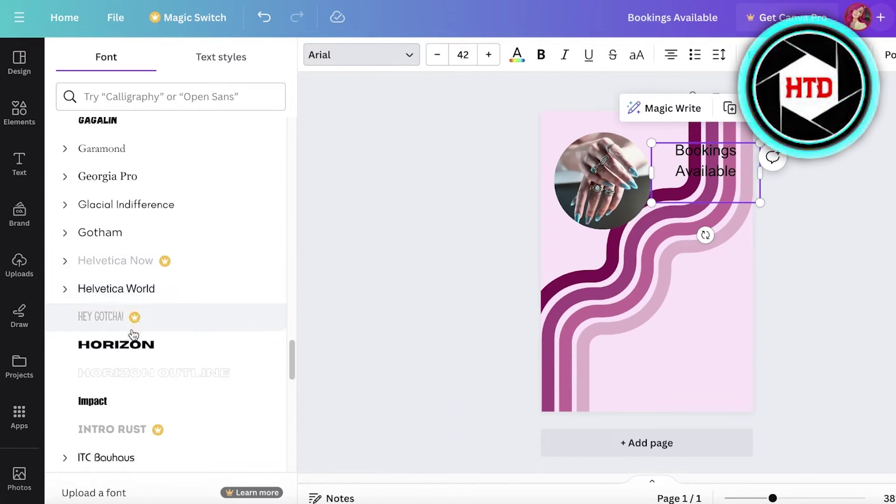
{"action": "left_click", "coordinate": [133, 289]}
{"action": "key", "text": "Escape"}
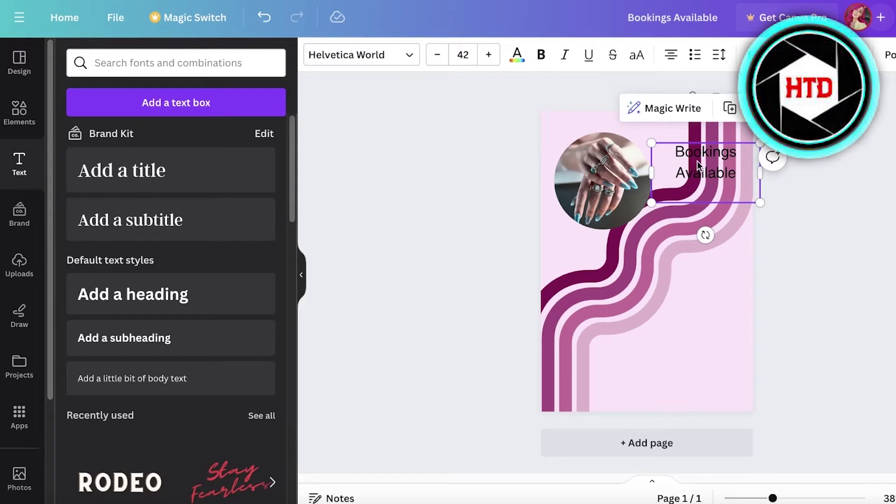
- Set the heading in Norwester at about 39.4 and resize its box to roughly 100.7 × 55.3
{"action": "left_click", "coordinate": [355, 55]}
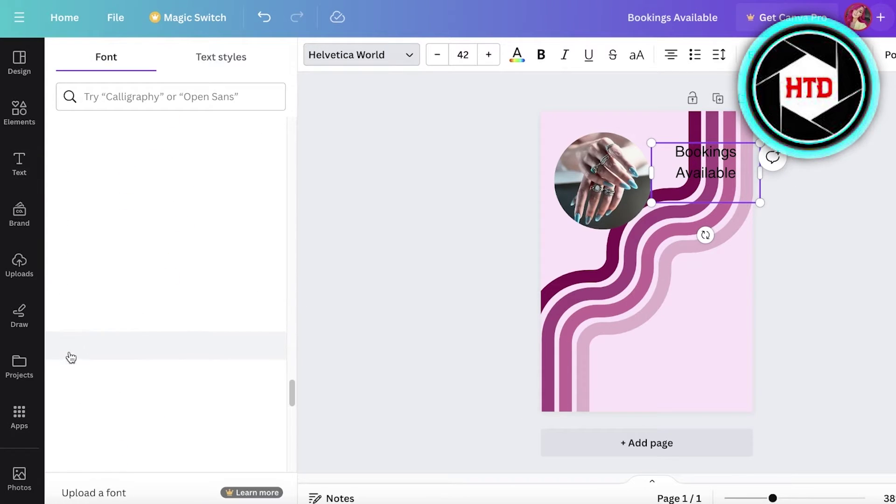
{"action": "scroll", "coordinate": [140, 303], "scroll_direction": "down", "scroll_amount": 5}
{"action": "left_click", "coordinate": [126, 183]}
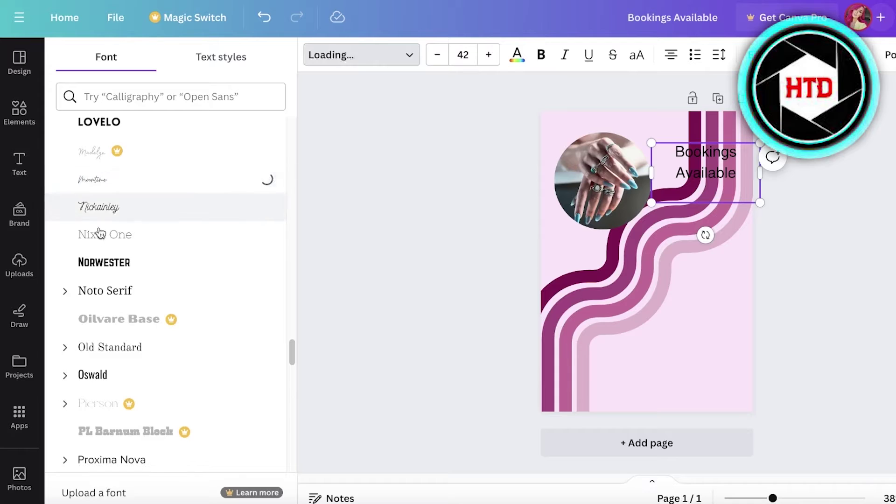
{"action": "left_click", "coordinate": [98, 262]}
{"action": "left_click_drag", "start_coordinate": [758, 170], "coordinate": [751, 200]}
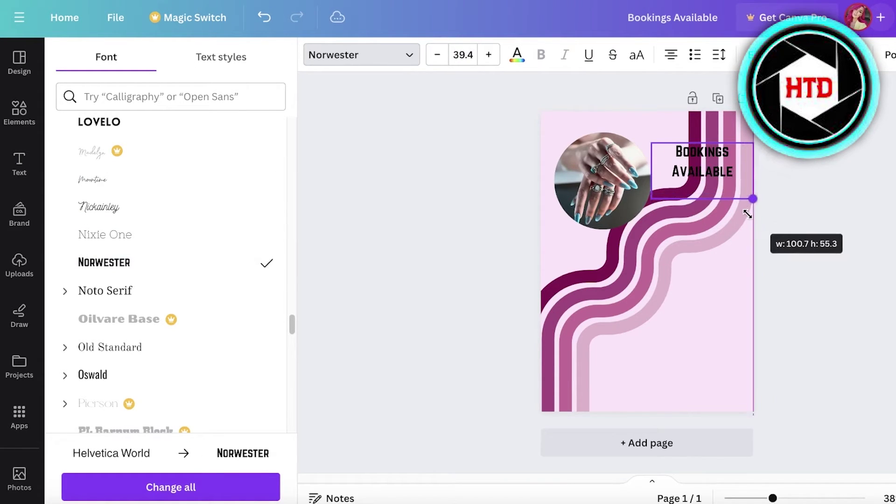
- Add a square shape behind the heading, enlarge it, and send it behind the stripes
{"action": "left_click", "coordinate": [28, 111]}
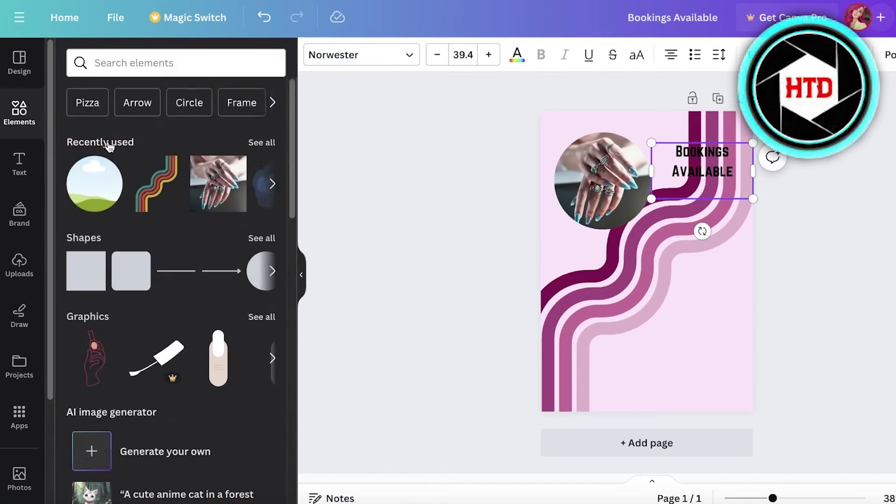
{"action": "left_click", "coordinate": [94, 263]}
{"action": "left_click", "coordinate": [99, 300]}
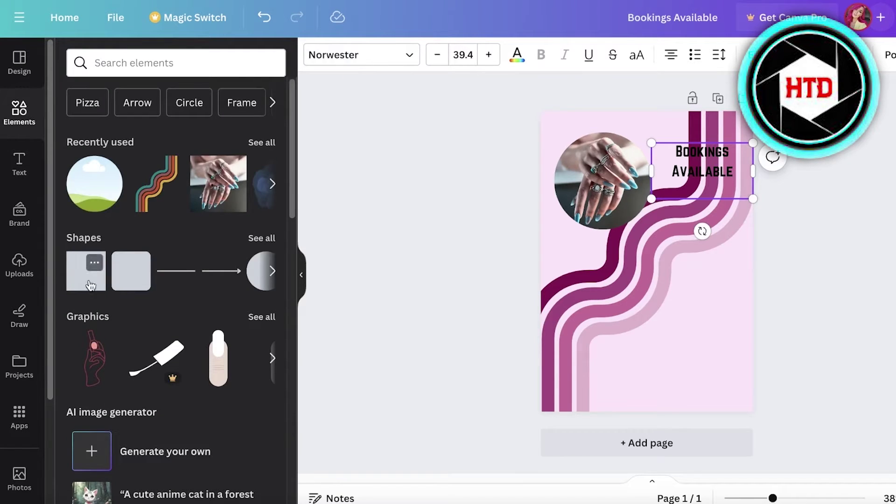
{"action": "left_click", "coordinate": [90, 285]}
{"action": "left_click_drag", "start_coordinate": [652, 276], "coordinate": [741, 198]}
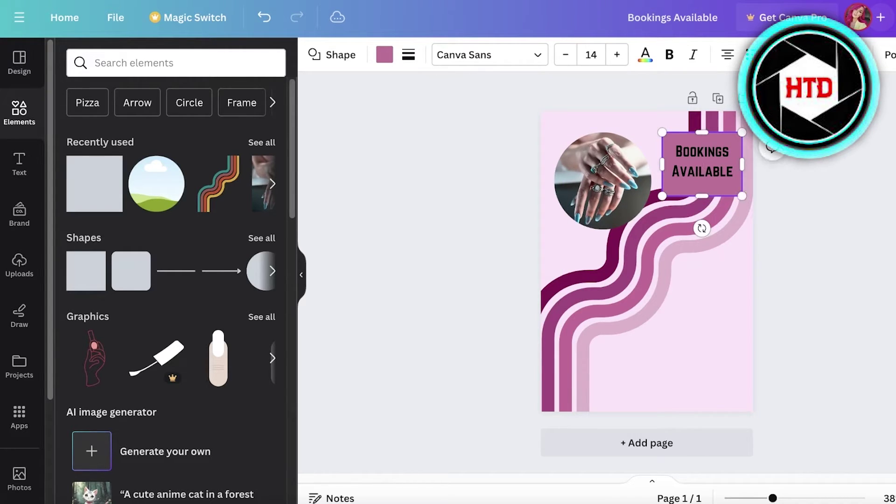
{"action": "key", "text": "ctrl+alt+["}
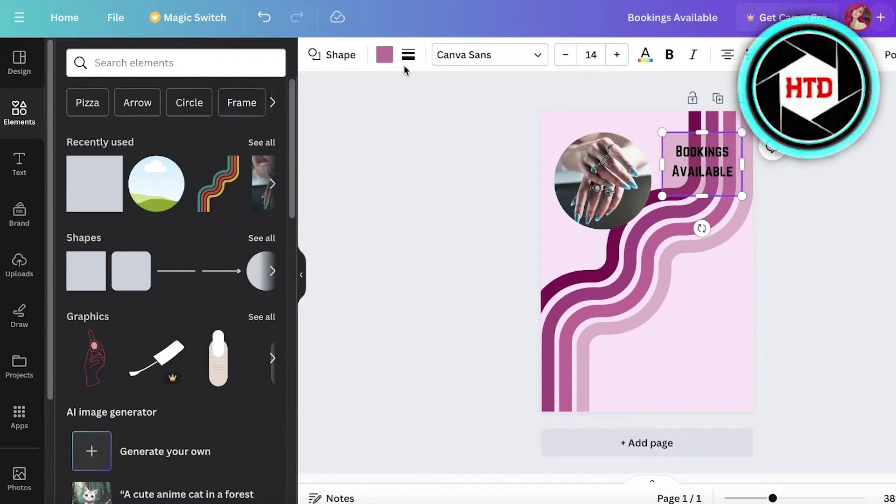
- Give the square a pale custom colour
{"action": "left_click", "coordinate": [384, 55]}
{"action": "left_click", "coordinate": [70, 139]}
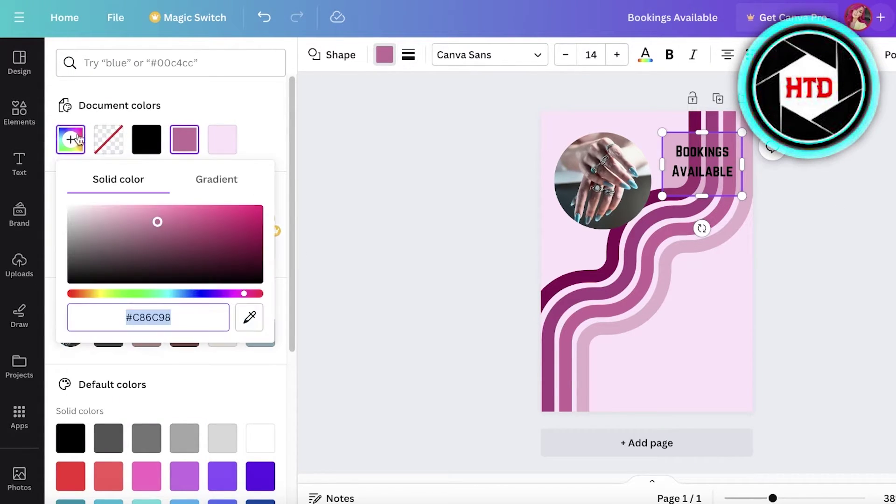
{"action": "left_click", "coordinate": [134, 230]}
{"action": "left_click", "coordinate": [837, 189]}
- Select the heading with its pale panel and move them slightly lower
{"action": "left_click", "coordinate": [704, 161]}
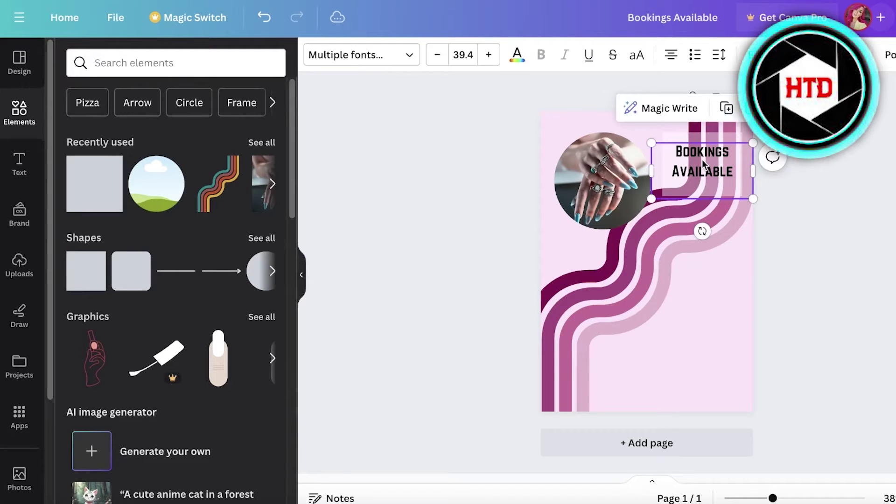
{"action": "left_click_drag", "start_coordinate": [706, 158], "coordinate": [706, 159]}
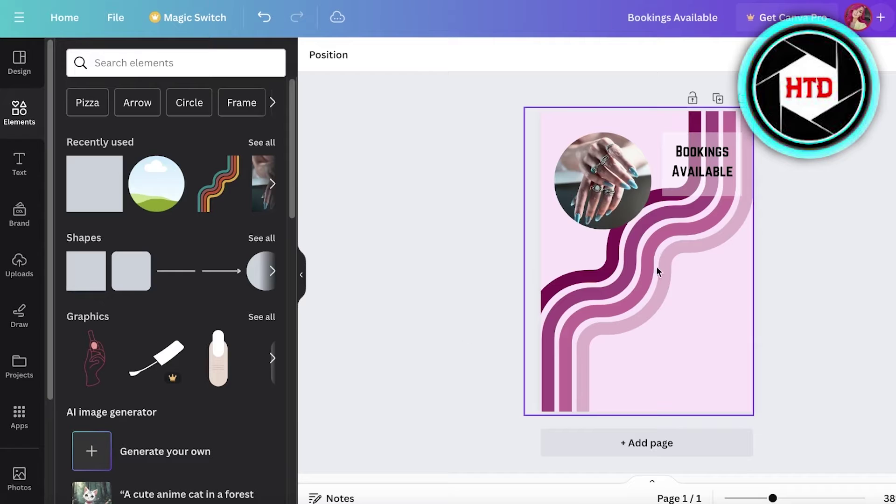
{"action": "left_click", "coordinate": [712, 145]}
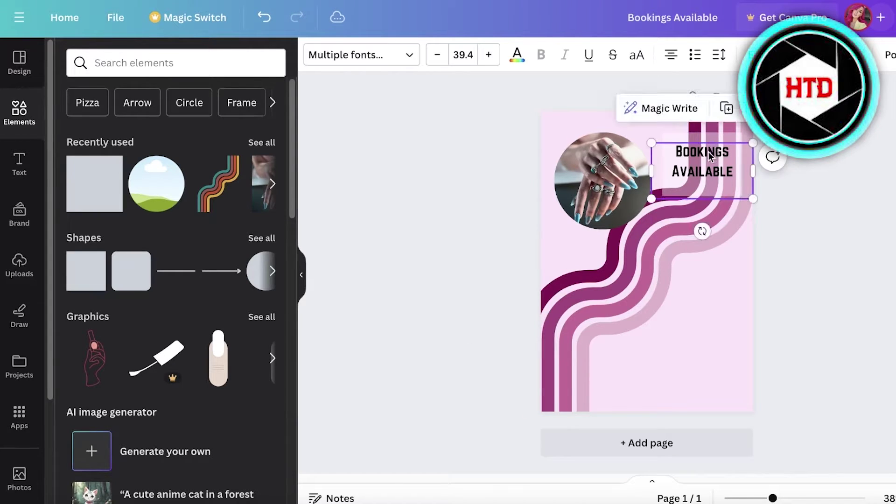
{"action": "left_click", "coordinate": [693, 149]}
{"action": "mouse_move", "coordinate": [693, 150]}
{"action": "left_mouse_down"}
{"action": "mouse_move", "coordinate": [688, 156]}
{"action": "mouse_move", "coordinate": [698, 162]}
{"action": "left_mouse_up"}
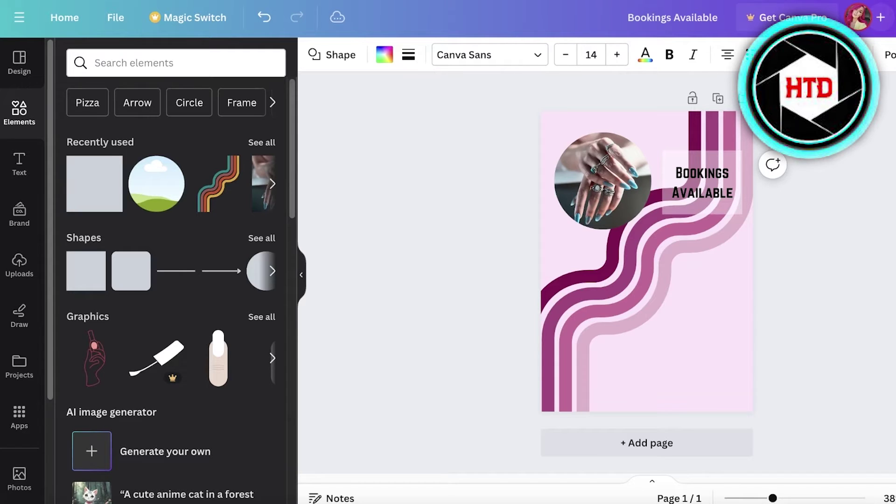
{"action": "left_click", "coordinate": [814, 200]}
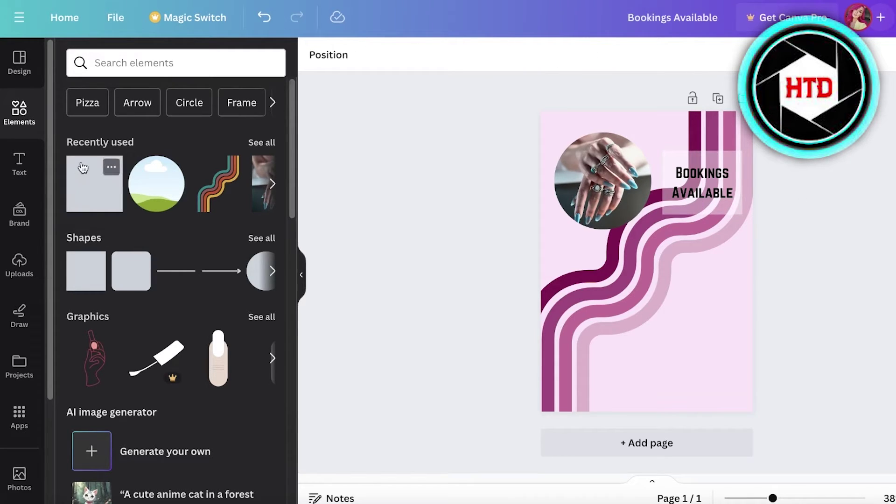
- Add a rounded square, flatten it into a thin bar, and place a copy beneath the others
{"action": "left_click", "coordinate": [84, 240]}
{"action": "scroll", "coordinate": [95, 253], "scroll_direction": "down", "scroll_amount": 10}
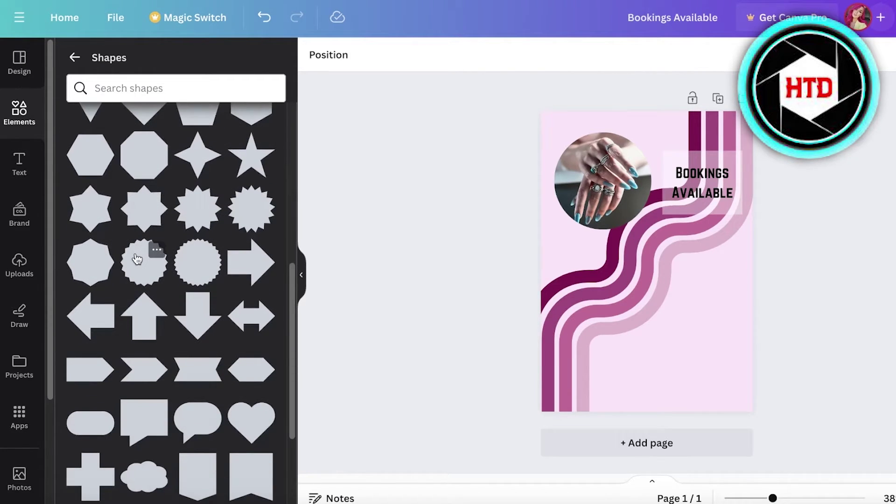
{"action": "scroll", "coordinate": [137, 259], "scroll_direction": "up", "scroll_amount": 3}
{"action": "left_click", "coordinate": [145, 228]}
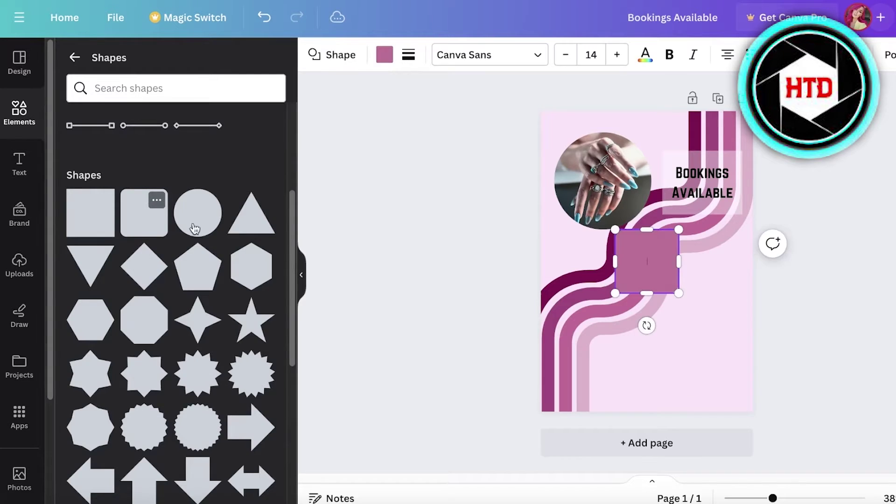
{"action": "left_click_drag", "start_coordinate": [676, 265], "coordinate": [753, 262]}
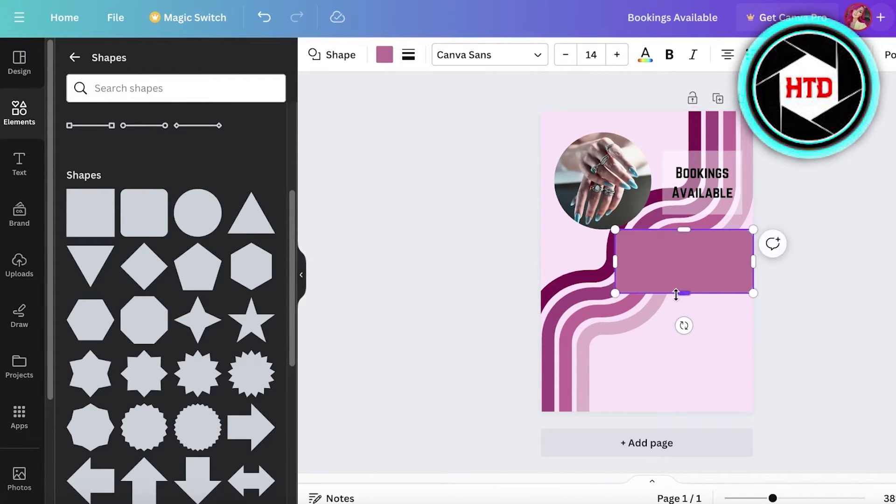
{"action": "mouse_move", "coordinate": [680, 293]}
{"action": "left_mouse_down"}
{"action": "mouse_move", "coordinate": [678, 247]}
{"action": "mouse_move", "coordinate": [676, 282]}
{"action": "mouse_move", "coordinate": [648, 290]}
{"action": "mouse_move", "coordinate": [732, 302]}
{"action": "mouse_move", "coordinate": [670, 292]}
{"action": "mouse_move", "coordinate": [677, 288]}
{"action": "left_mouse_up"}
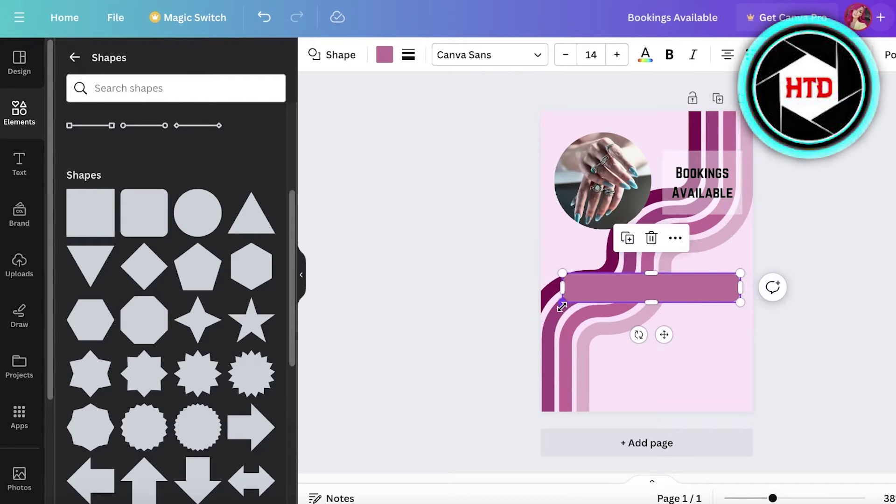
{"action": "left_click_drag", "start_coordinate": [606, 292], "coordinate": [605, 375]}
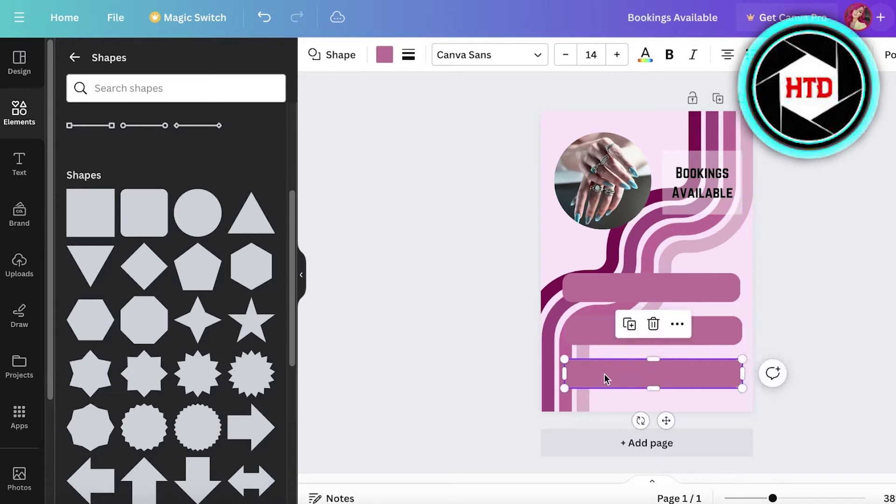
- Colour all three bars blue #6C8BC8
{"action": "left_click", "coordinate": [652, 340], "text": "shift"}
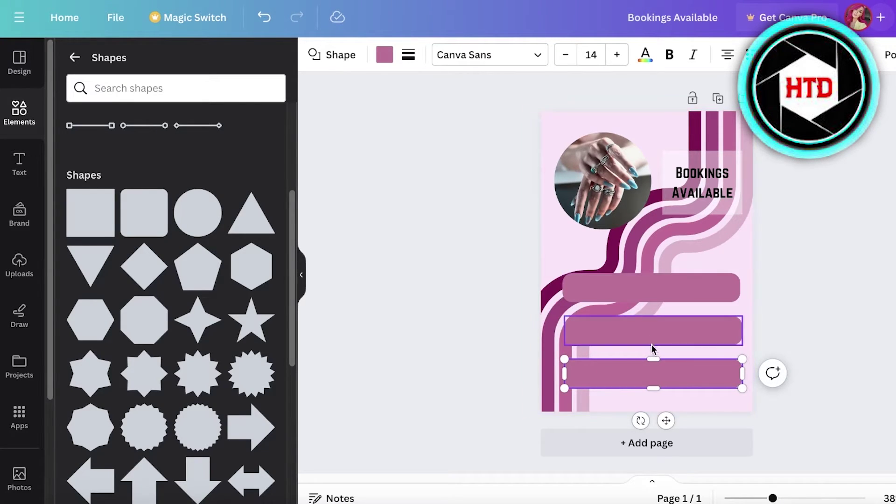
{"action": "left_click", "coordinate": [686, 290], "text": "shift"}
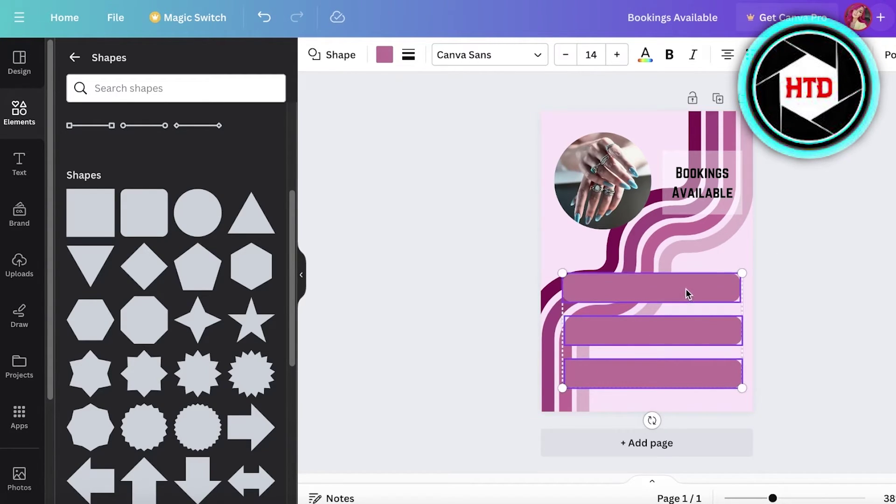
{"action": "left_click", "coordinate": [385, 56]}
{"action": "left_click", "coordinate": [66, 131]}
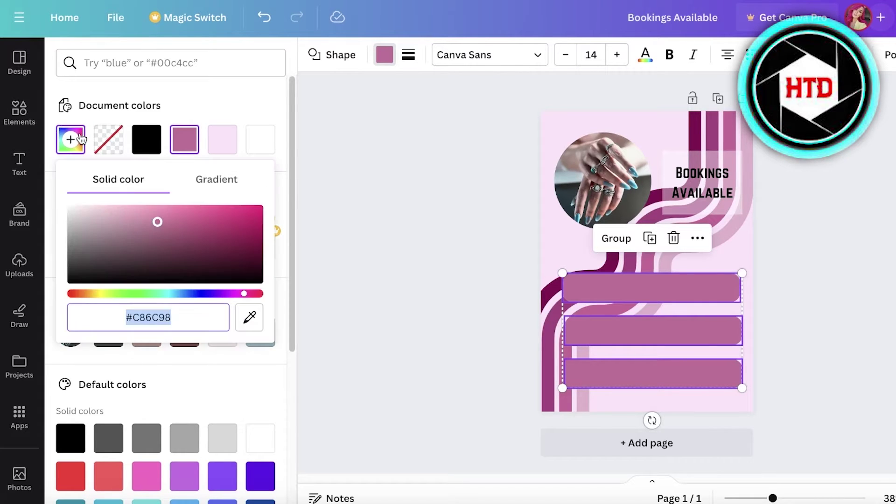
{"action": "left_click_drag", "start_coordinate": [177, 295], "coordinate": [186, 295]}
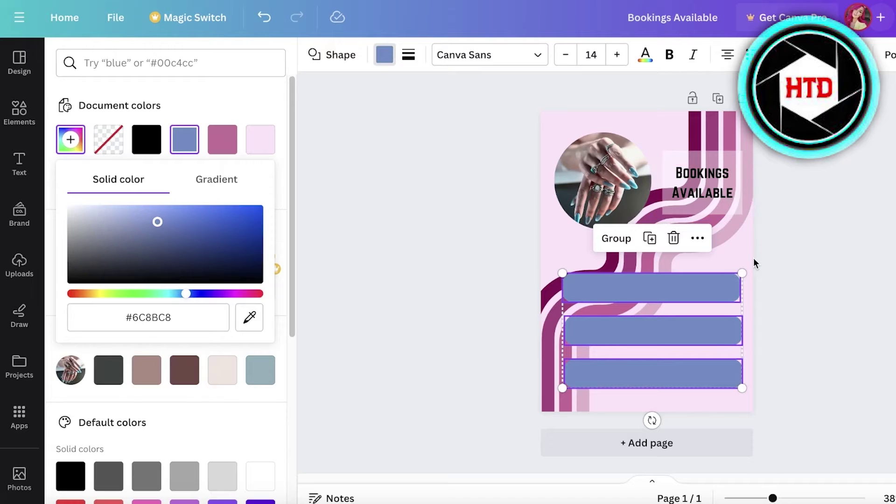
{"action": "left_click", "coordinate": [830, 280]}
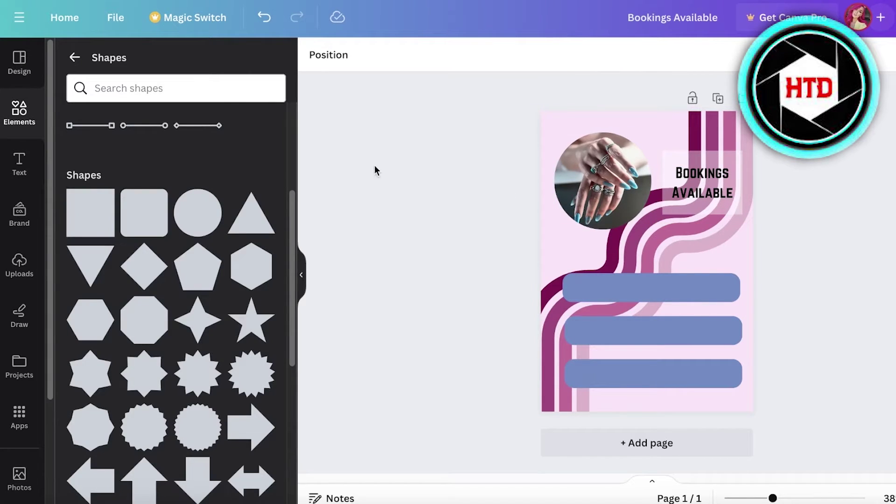
- Space the three bars evenly and nudge the group to centre it on the page
{"action": "left_click", "coordinate": [609, 280]}
{"action": "left_click", "coordinate": [718, 344], "text": "shift"}
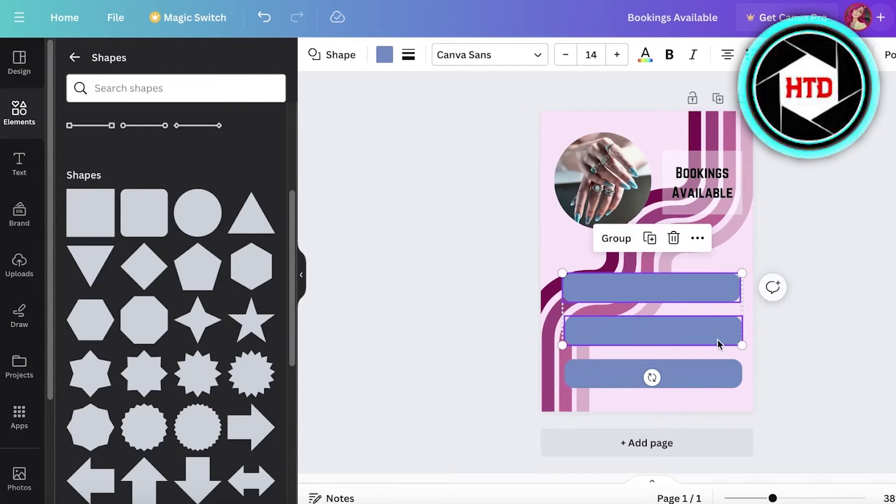
{"action": "left_click", "coordinate": [723, 376], "text": "shift"}
{"action": "left_click", "coordinate": [696, 239]}
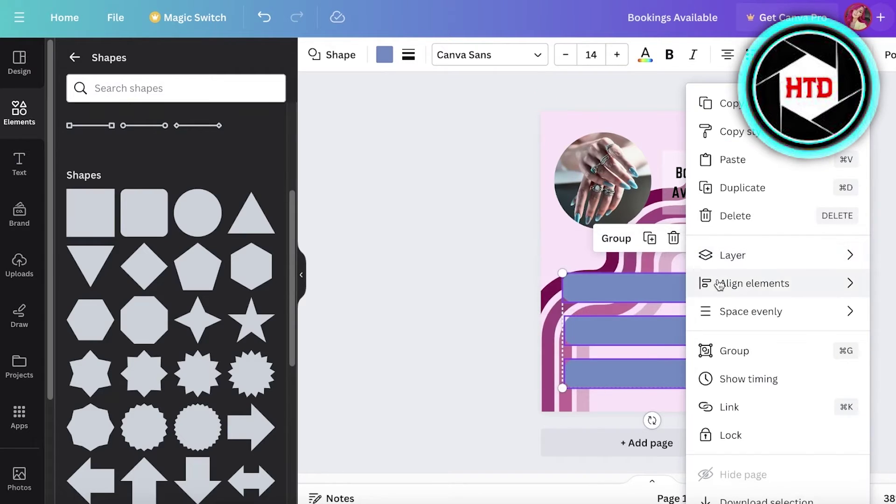
{"action": "mouse_move", "coordinate": [734, 286]}
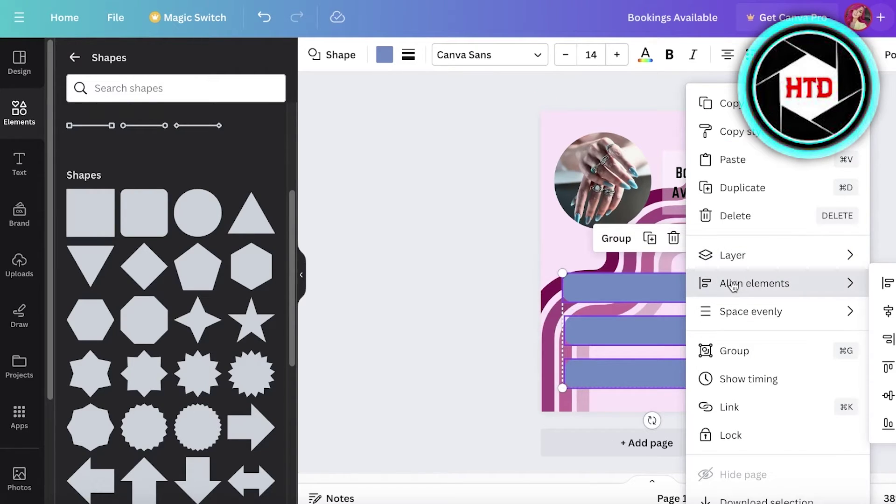
{"action": "mouse_move", "coordinate": [750, 311]}
{"action": "left_click", "coordinate": [646, 312]}
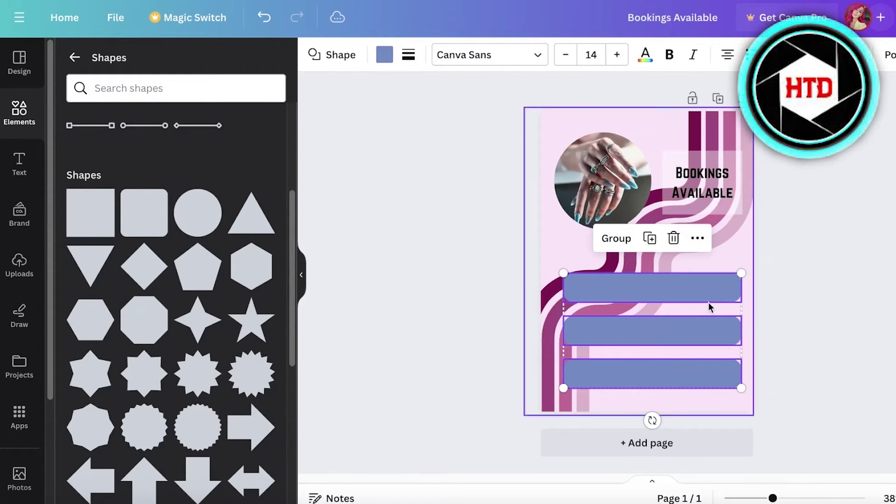
{"action": "left_click_drag", "start_coordinate": [677, 291], "coordinate": [675, 294]}
- Search graphics for 'instagram' and add a small black Instagram icon to the flyer
{"action": "left_click", "coordinate": [799, 286]}
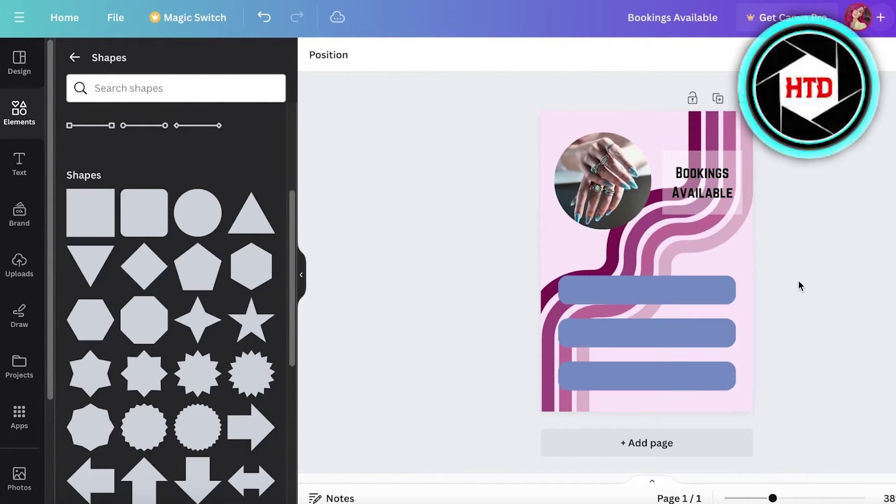
{"action": "left_click", "coordinate": [17, 117]}
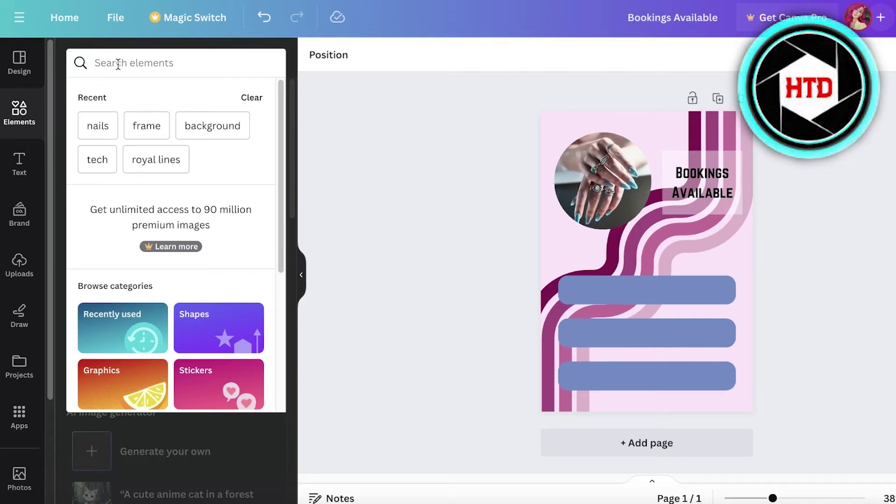
{"action": "type", "text": "inst"}
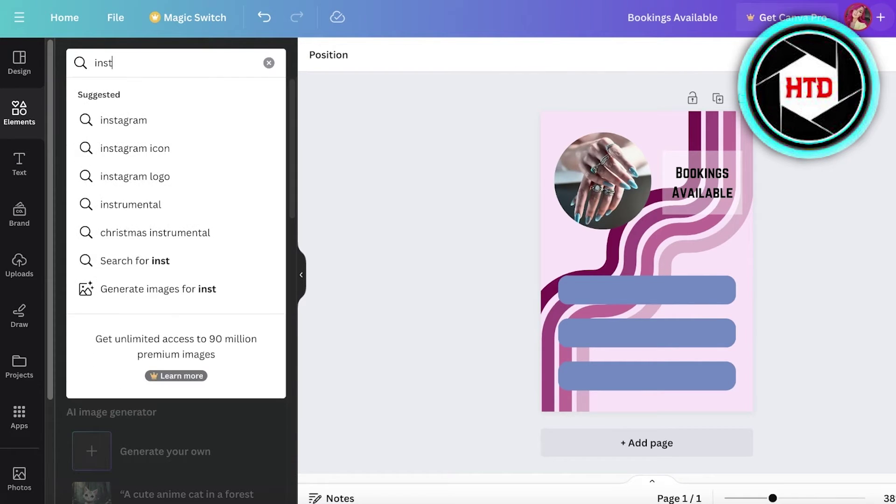
{"action": "type", "text": "agram"}
{"action": "key", "text": "Return"}
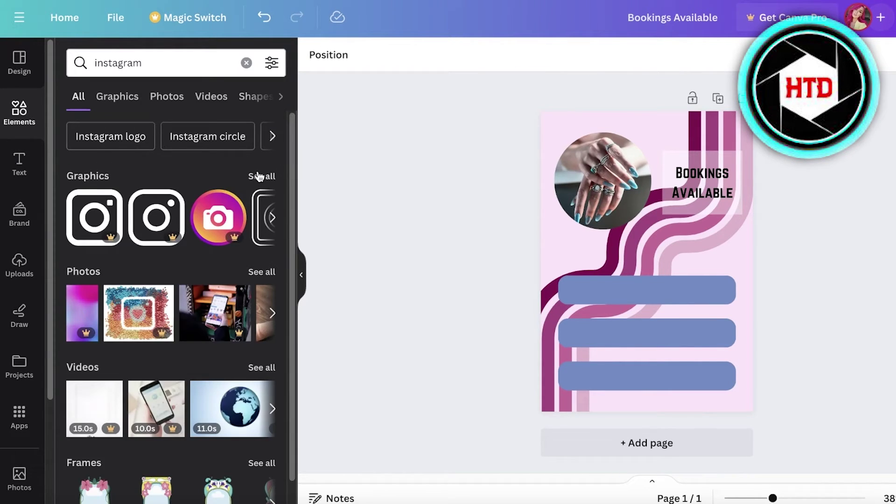
{"action": "left_click", "coordinate": [258, 176]}
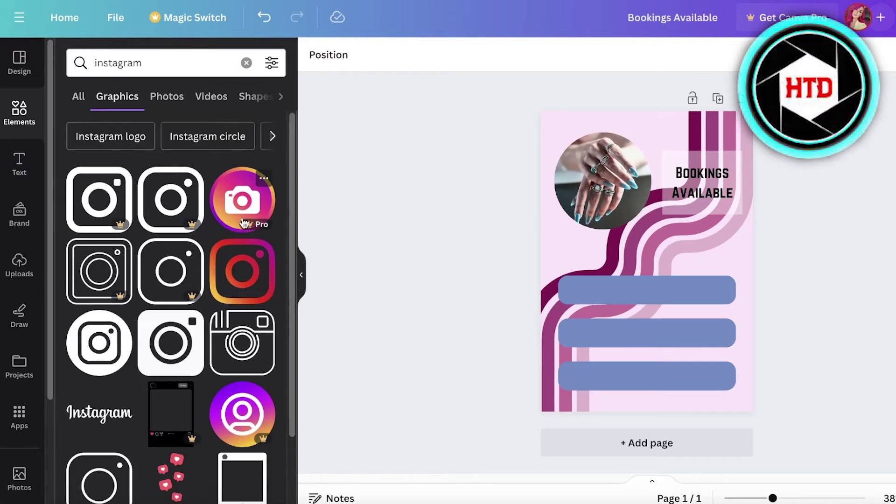
{"action": "left_click", "coordinate": [102, 360]}
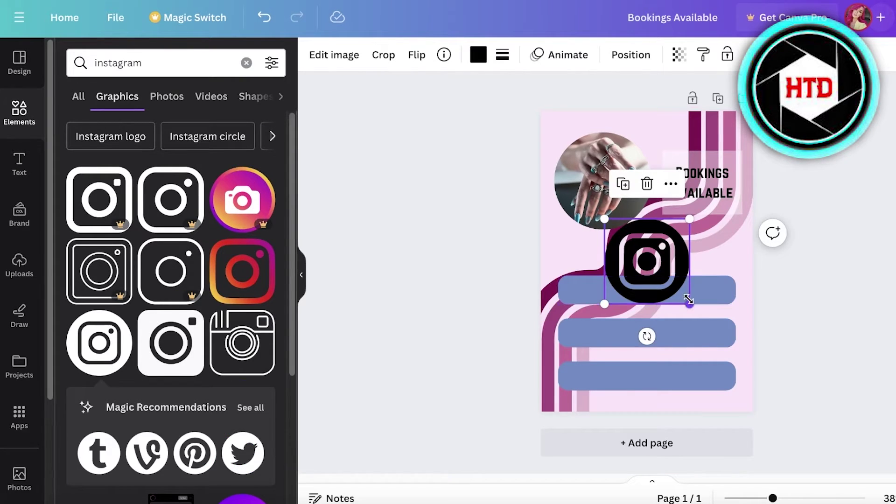
{"action": "left_click_drag", "start_coordinate": [684, 295], "coordinate": [584, 285]}
- Add the salon's Instagram handle as a title on one line, placed on the top blue bar
{"action": "left_click", "coordinate": [19, 164]}
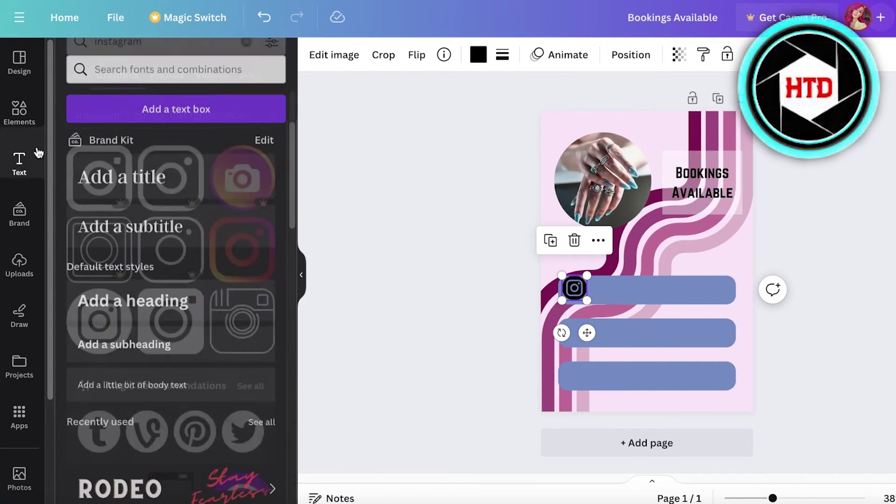
{"action": "left_click", "coordinate": [109, 168]}
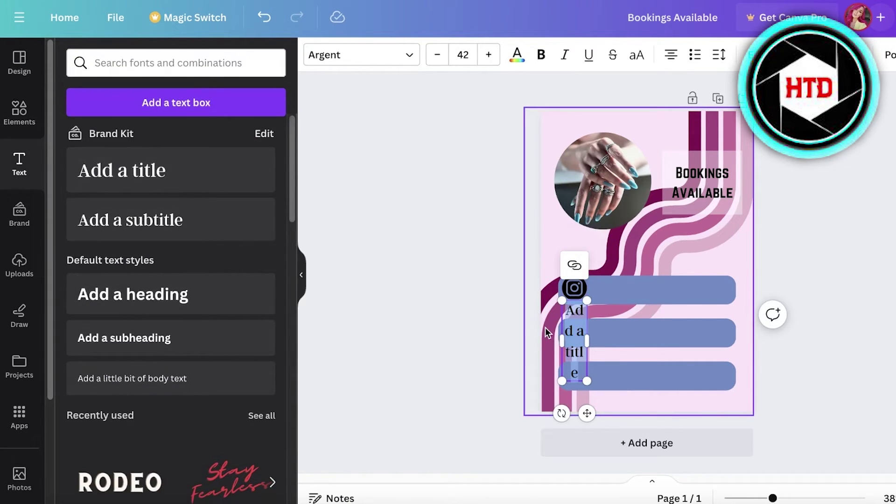
{"action": "type", "text": "@nailsalon"}
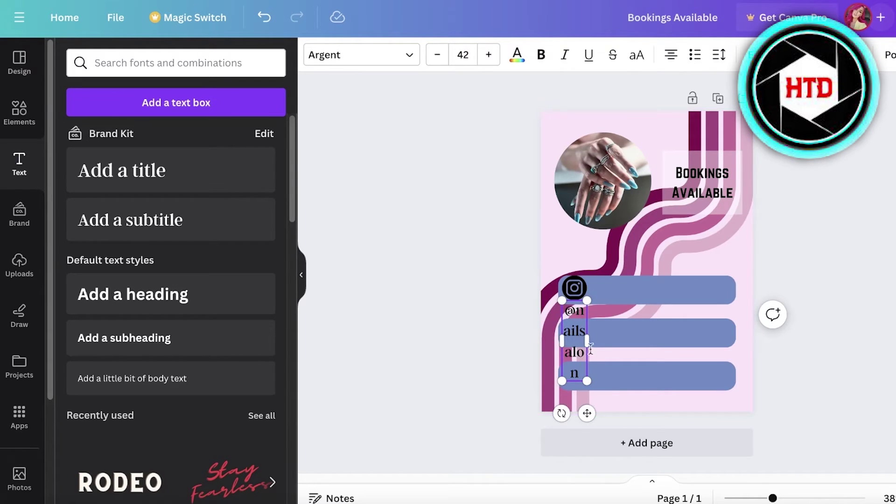
{"action": "left_click_drag", "start_coordinate": [587, 340], "coordinate": [720, 320]}
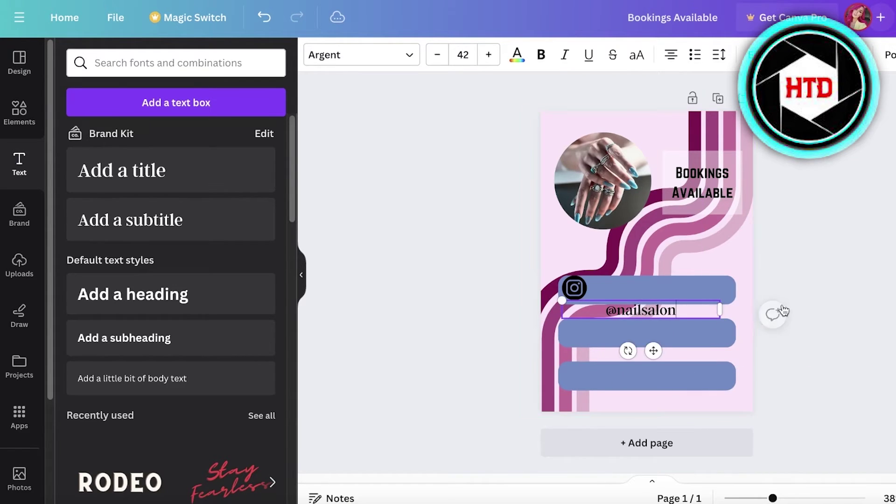
{"action": "left_click_drag", "start_coordinate": [663, 313], "coordinate": [666, 290]}
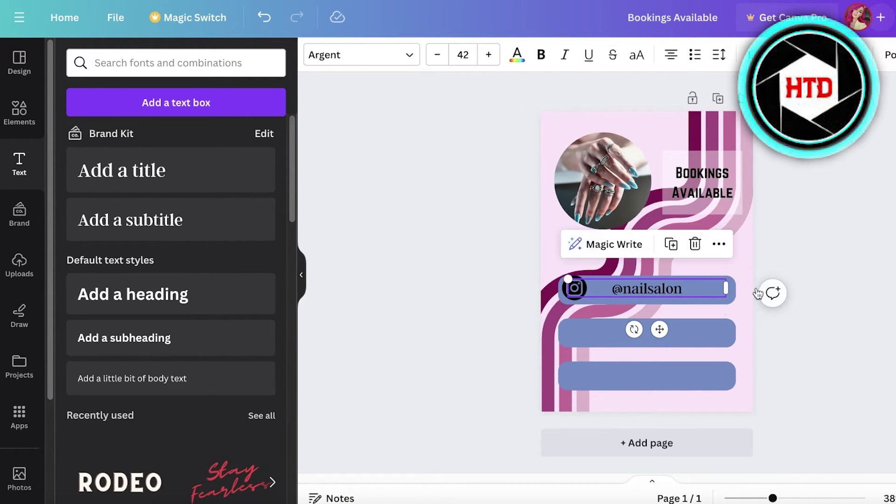
- Search graphics for 'phone', add a black phone icon, and shrink it onto the second bar
{"action": "left_click", "coordinate": [25, 114]}
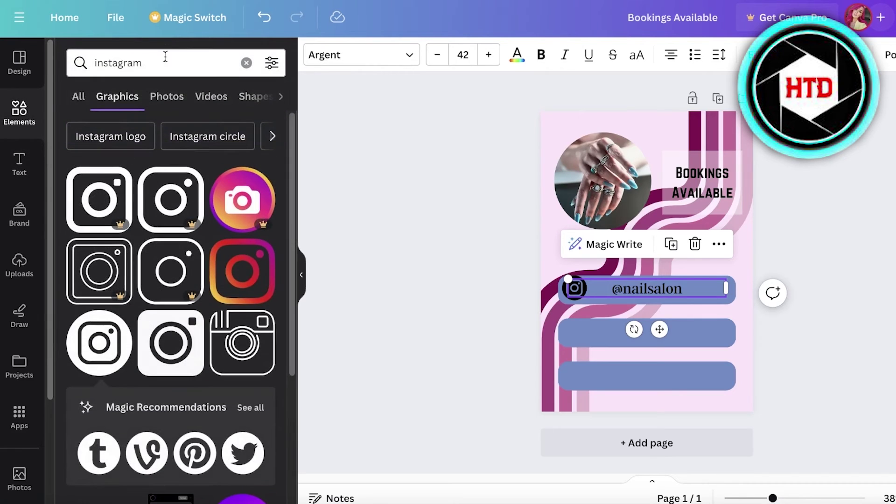
{"action": "left_click", "coordinate": [245, 62]}
{"action": "type", "text": "phone"}
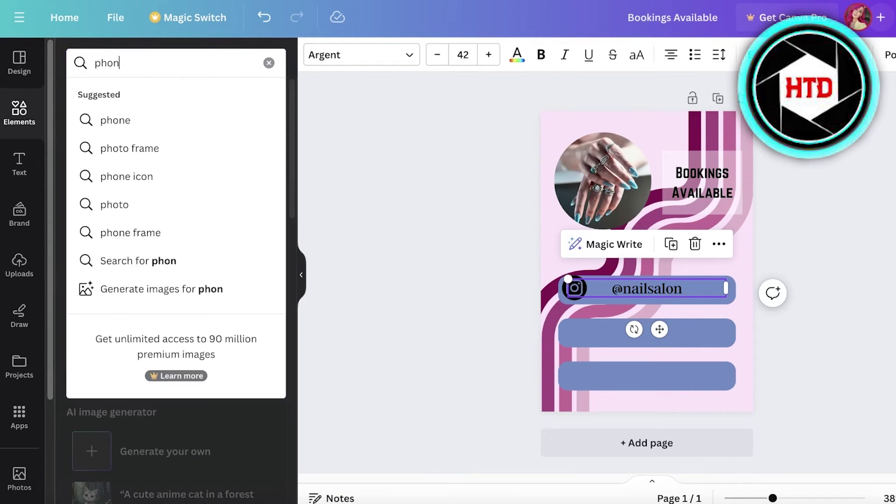
{"action": "key", "text": "Return"}
{"action": "left_click", "coordinate": [265, 176]}
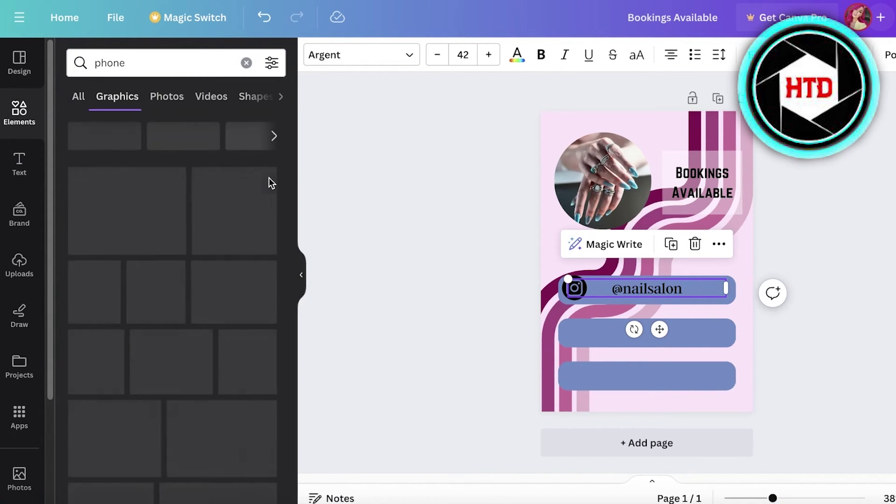
{"action": "left_click", "coordinate": [242, 271]}
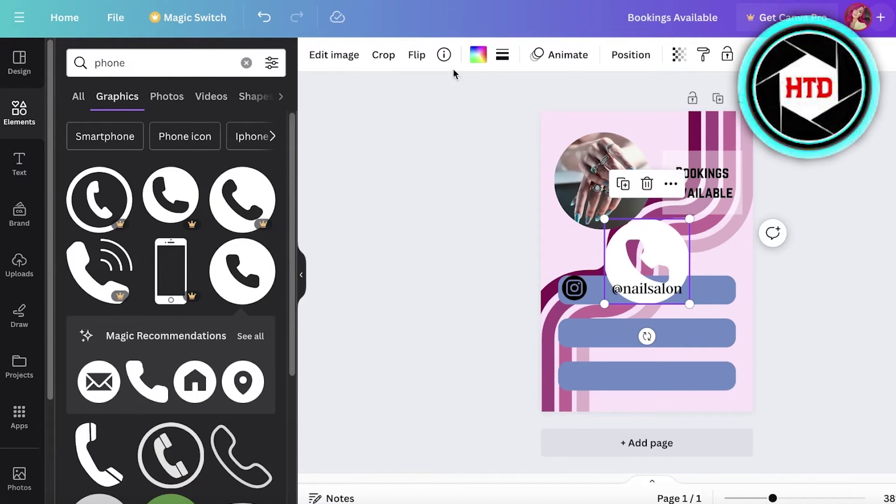
{"action": "left_click", "coordinate": [478, 55]}
{"action": "left_click", "coordinate": [108, 139]}
{"action": "left_click_drag", "start_coordinate": [689, 304], "coordinate": [570, 331]}
- Copy the handle text onto the second bar and replace it with the phone number
{"action": "left_click", "coordinate": [652, 281]}
{"action": "left_click_drag", "start_coordinate": [652, 281], "coordinate": [652, 326]}
{"action": "type", "text": "564546"}
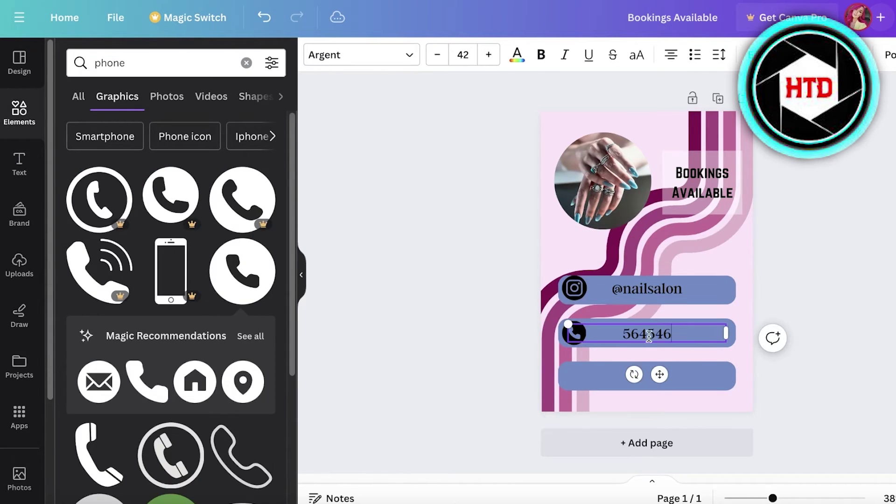
{"action": "type", "text": "564"}
{"action": "left_click", "coordinate": [814, 331]}
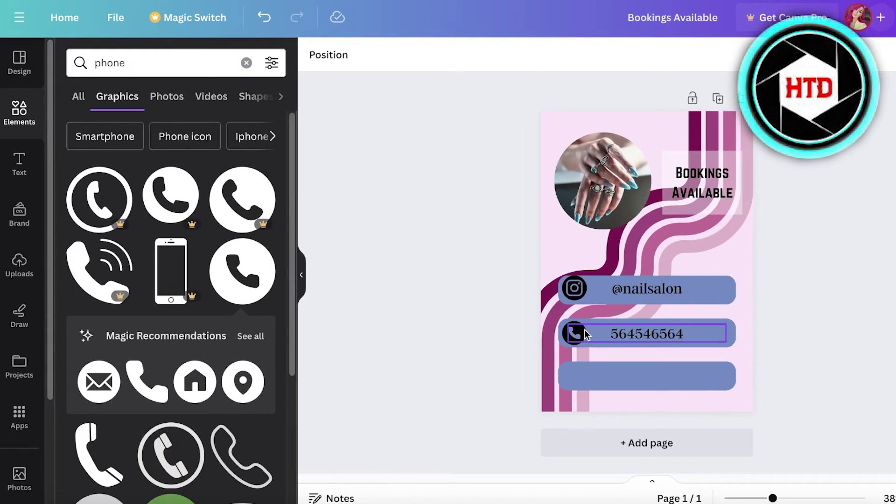
{"action": "left_click", "coordinate": [683, 198]}
{"action": "left_click", "coordinate": [683, 198]}
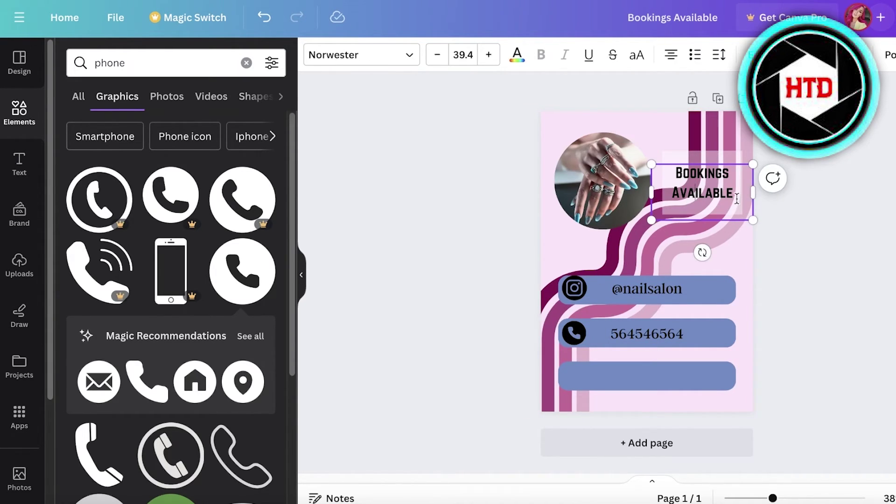